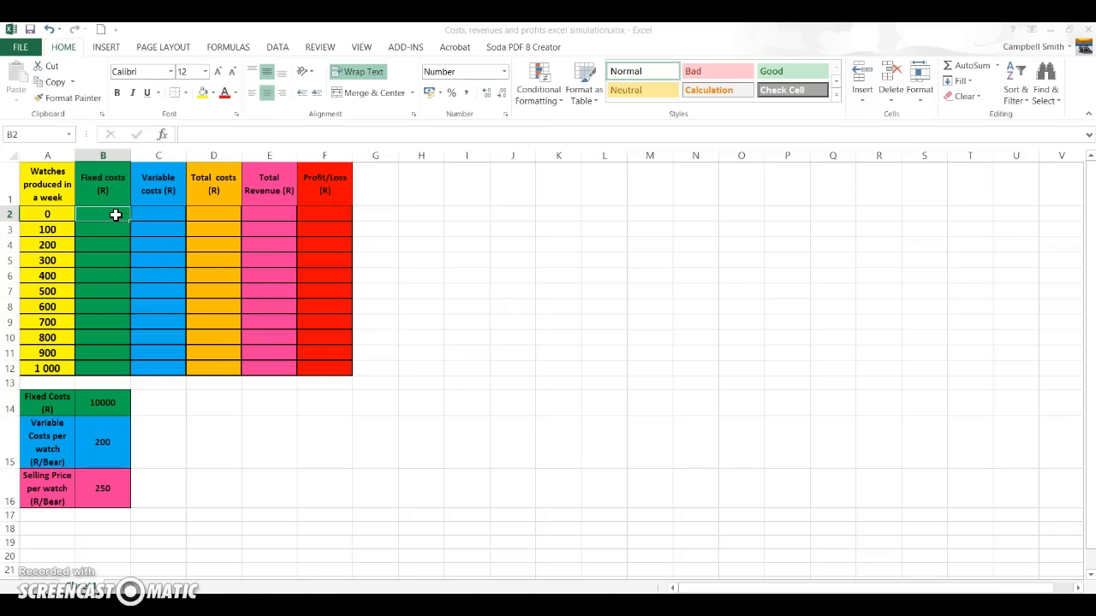
- Enter the fixed costs formula =$B$14 in cell B2 and fill it down through B12
left_click(98, 213)
type("=")
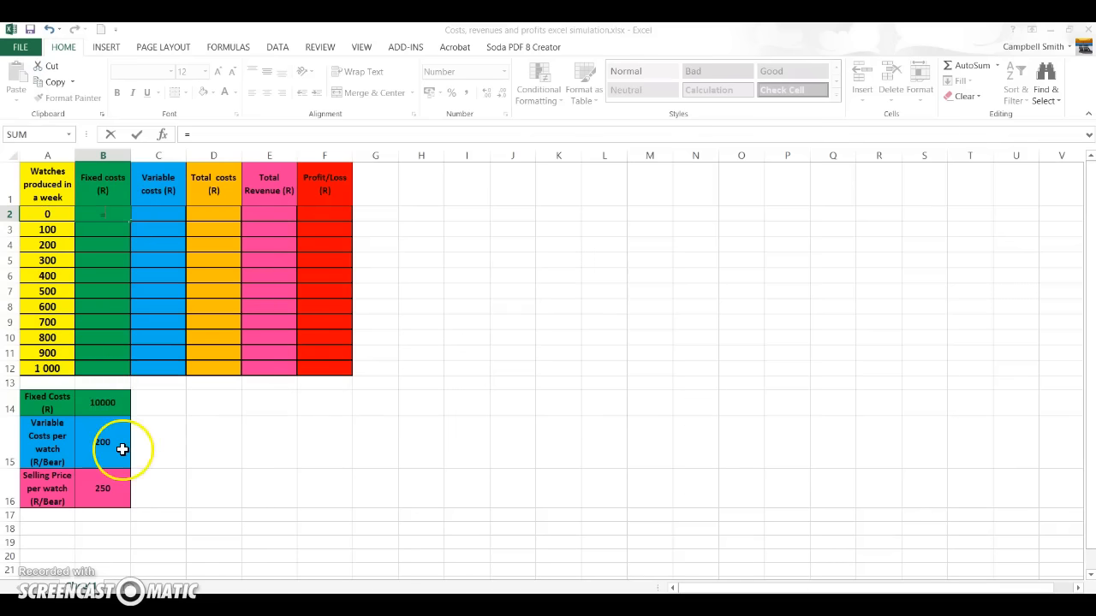
left_click(112, 404)
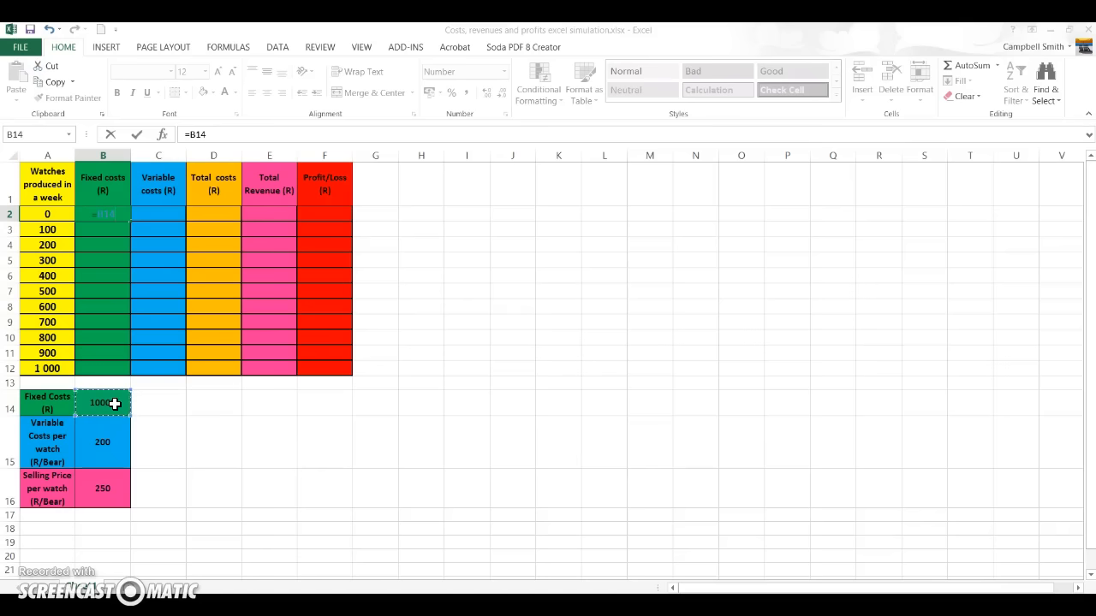
left_click(190, 134)
key("F4")
left_click(203, 135)
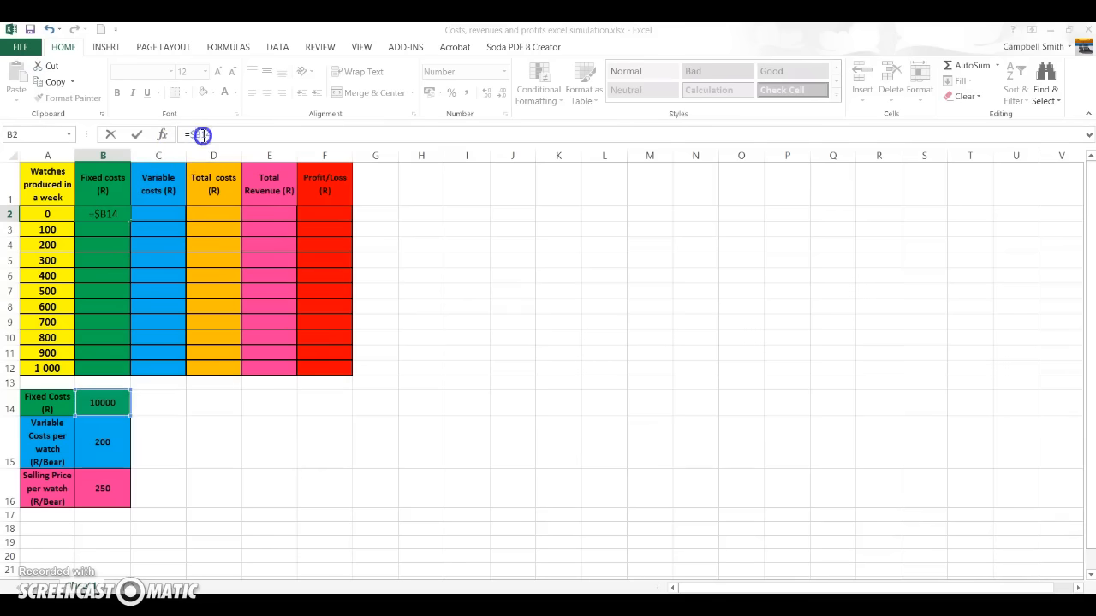
type("$")
left_click_drag(228, 134, 180, 135)
key("Return")
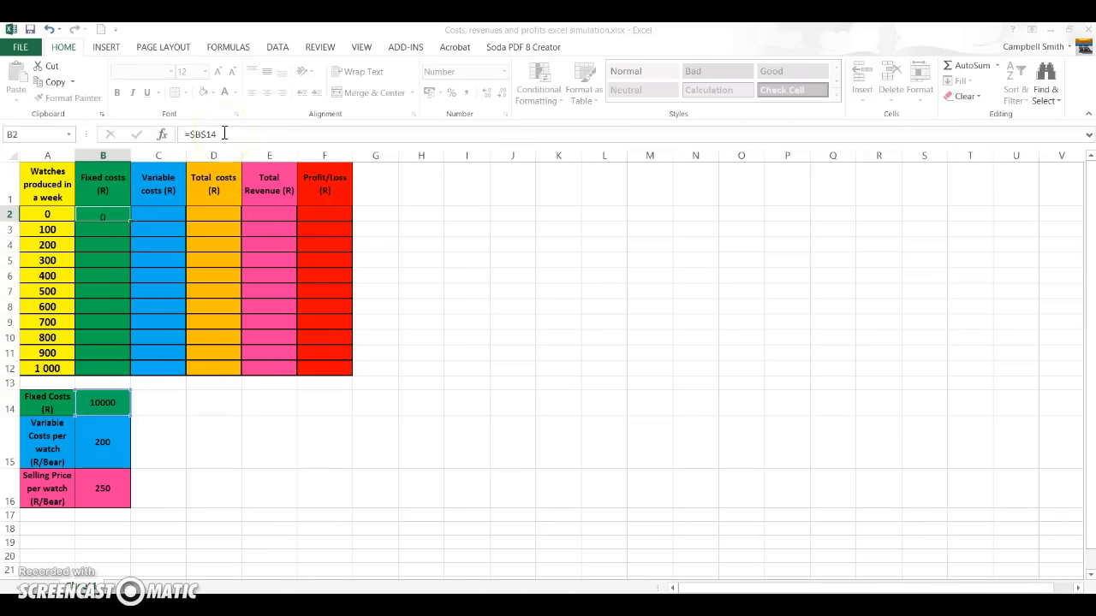
left_click(126, 211)
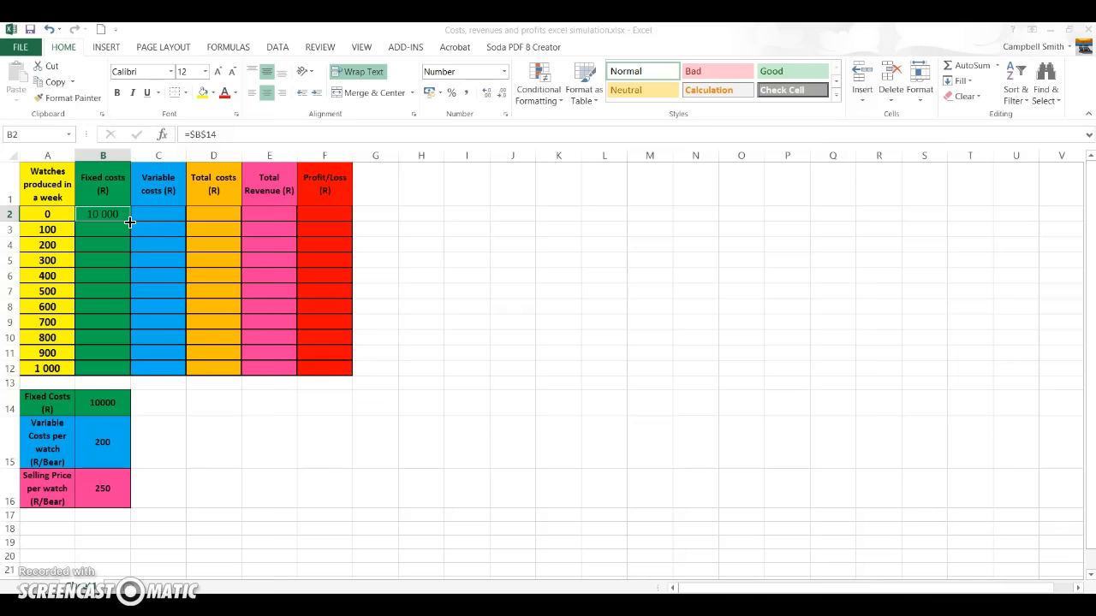
left_click_drag(129, 222, 106, 371)
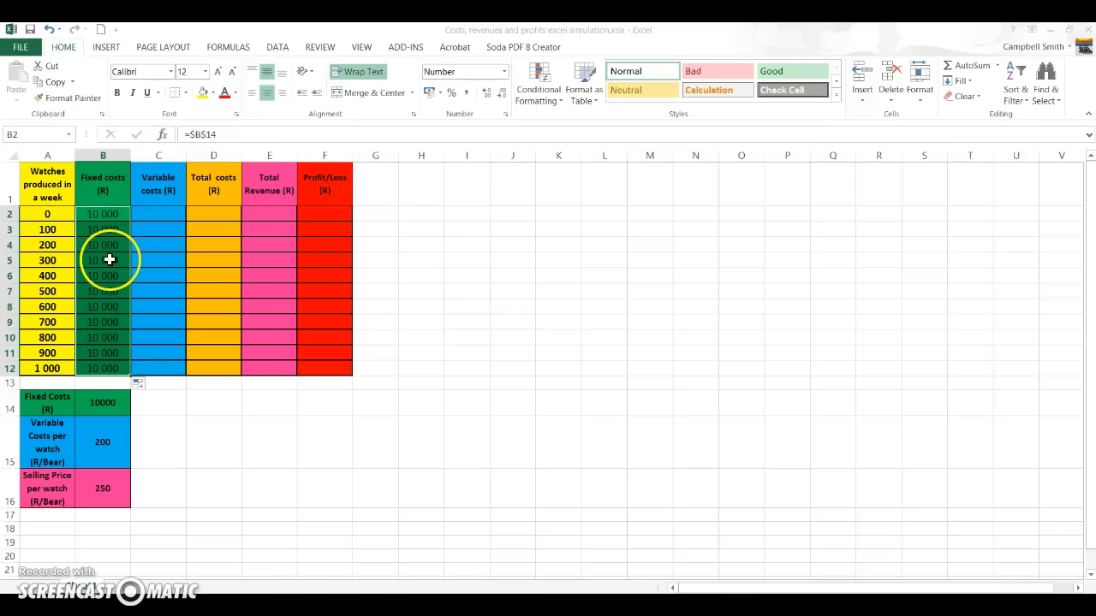
- Enter the variable costs formula =A2*$B$15 in cell C2 and fill it down through C12
left_click(158, 215)
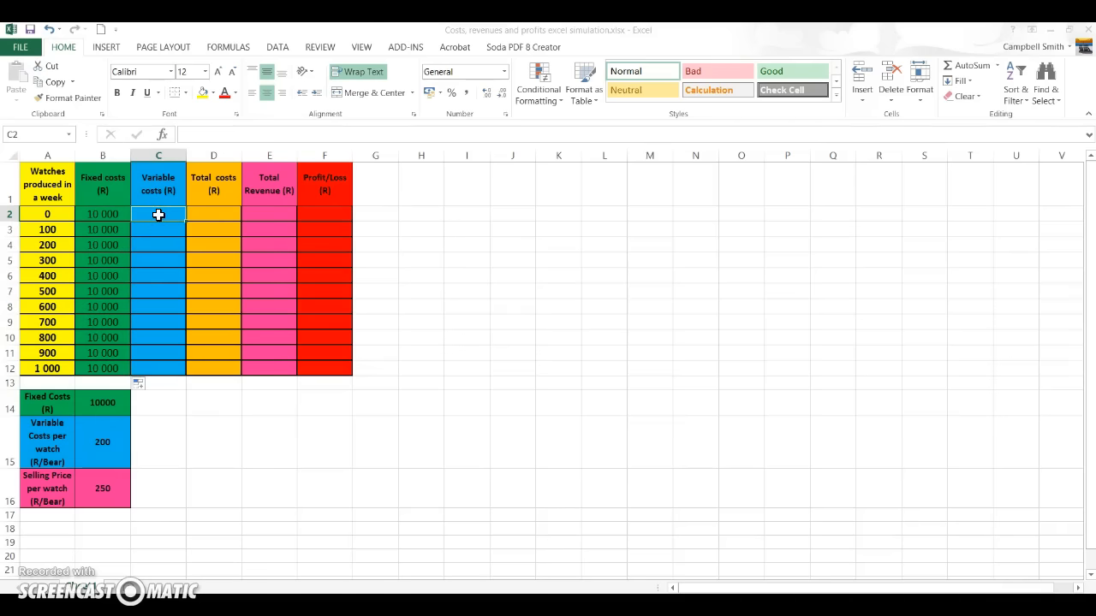
type("=")
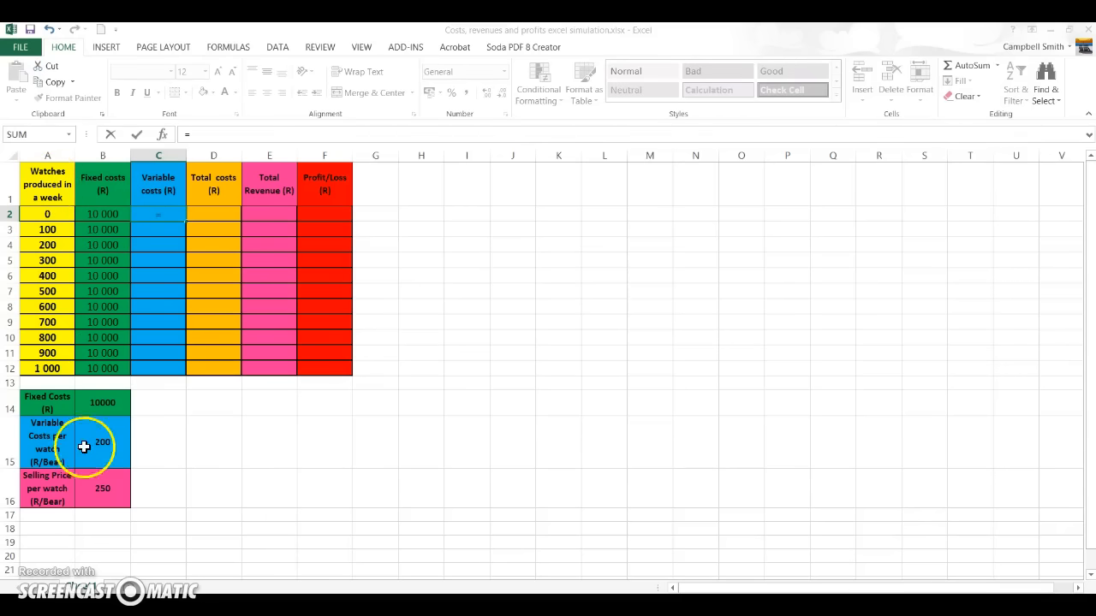
left_click(50, 215)
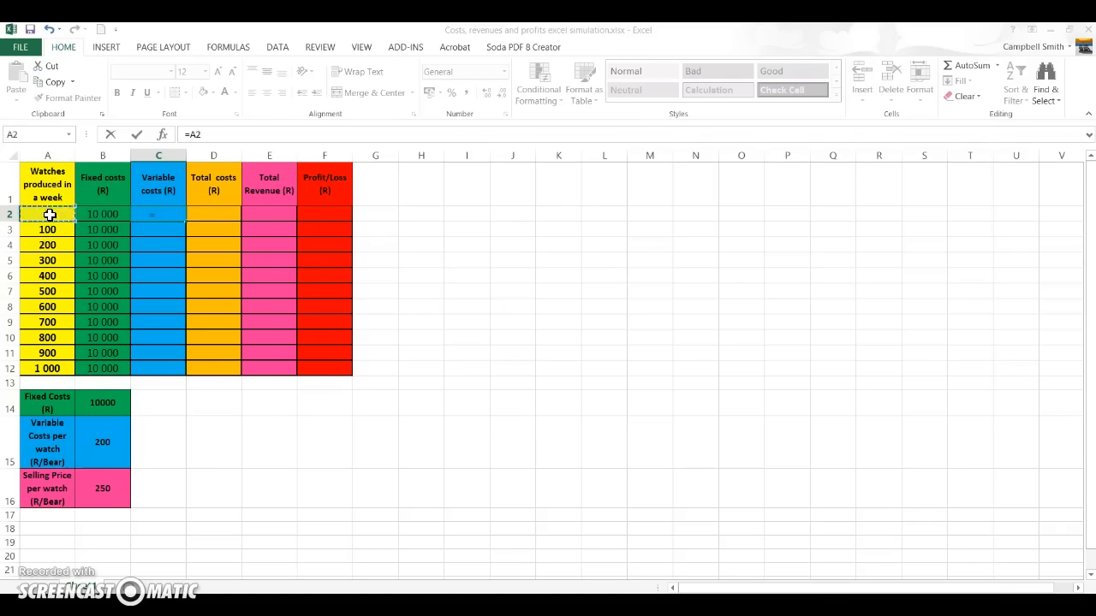
type("*")
left_click(104, 447)
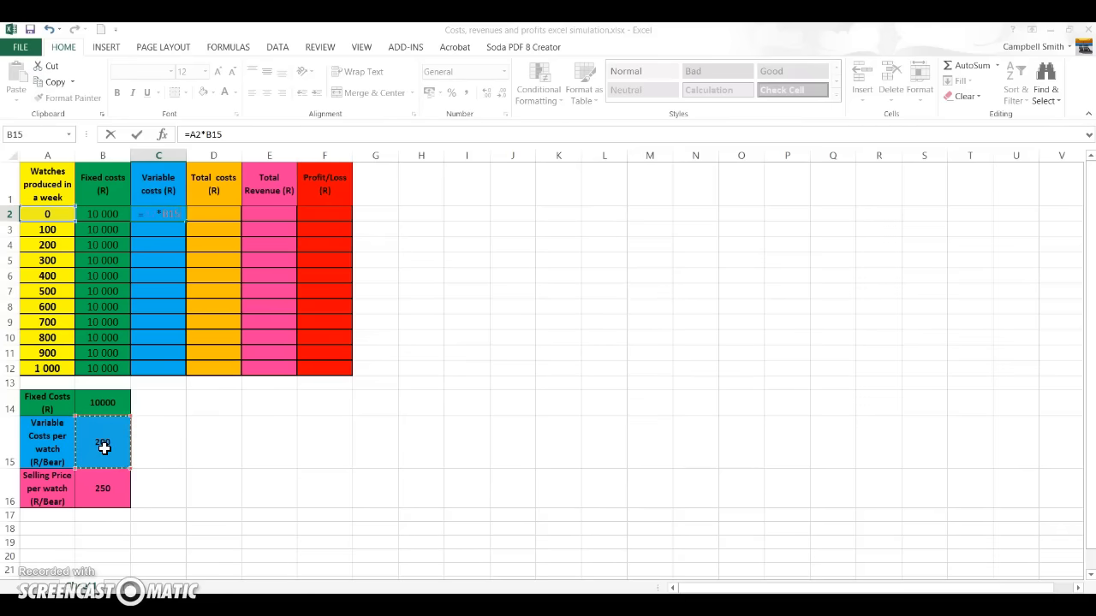
left_click(207, 134)
type("$")
left_click(215, 135)
type("$")
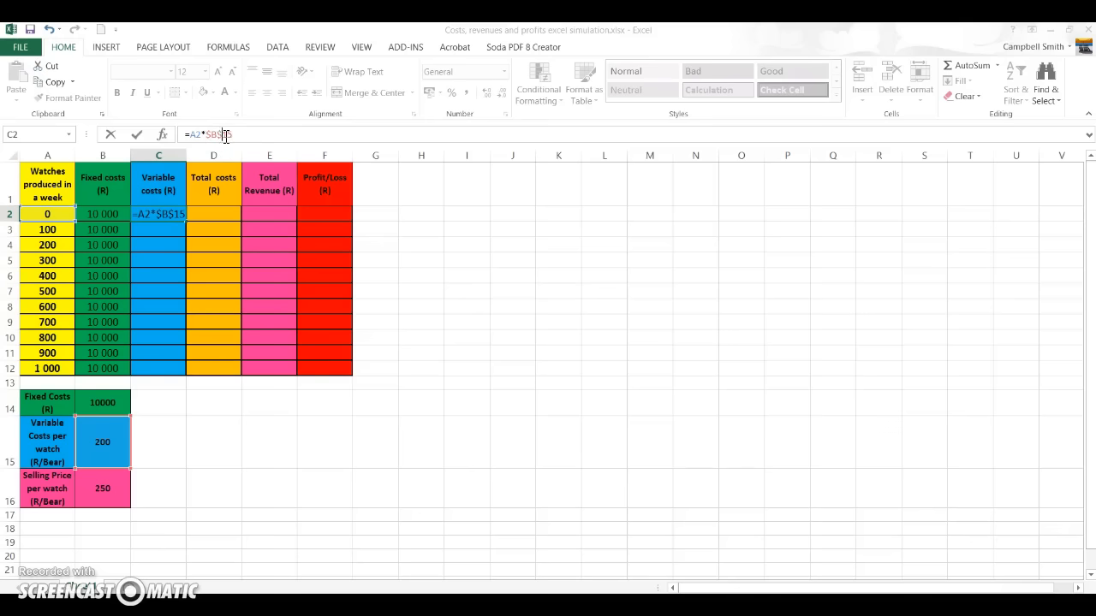
left_click_drag(245, 134, 195, 150)
key("Return")
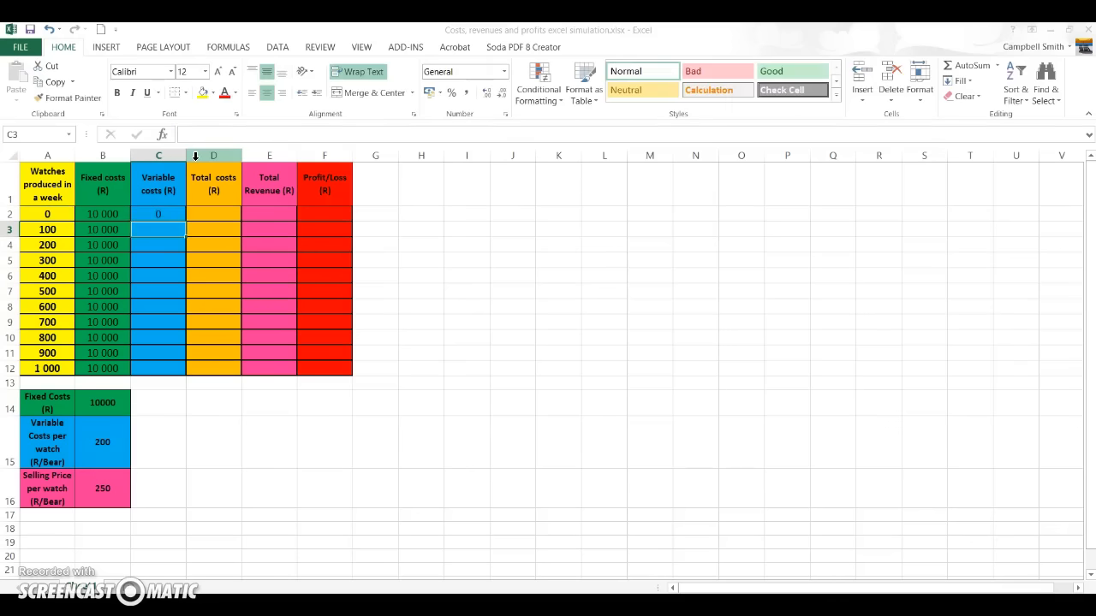
left_click(165, 215)
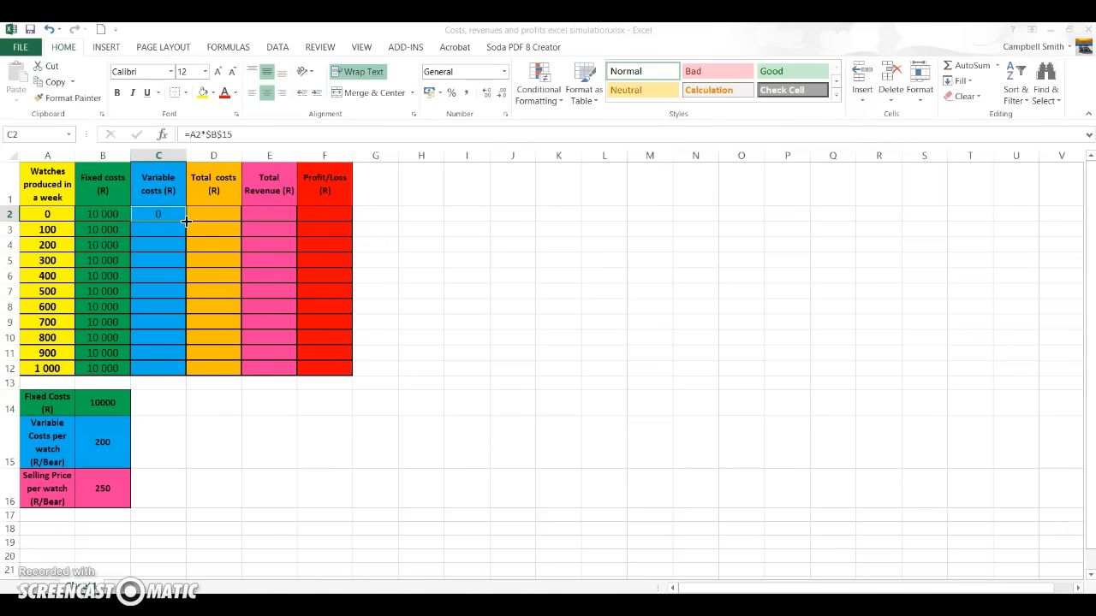
left_click_drag(186, 221, 162, 370)
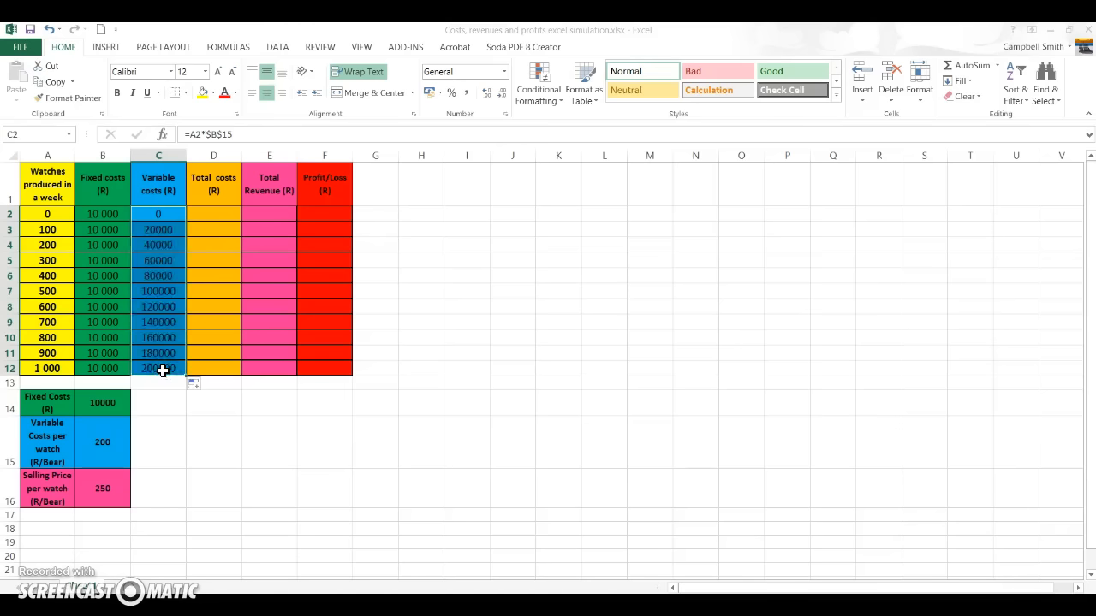
- Enter the total costs formula =B2+C2 in cell D2 and fill it down through D12
left_click(217, 211)
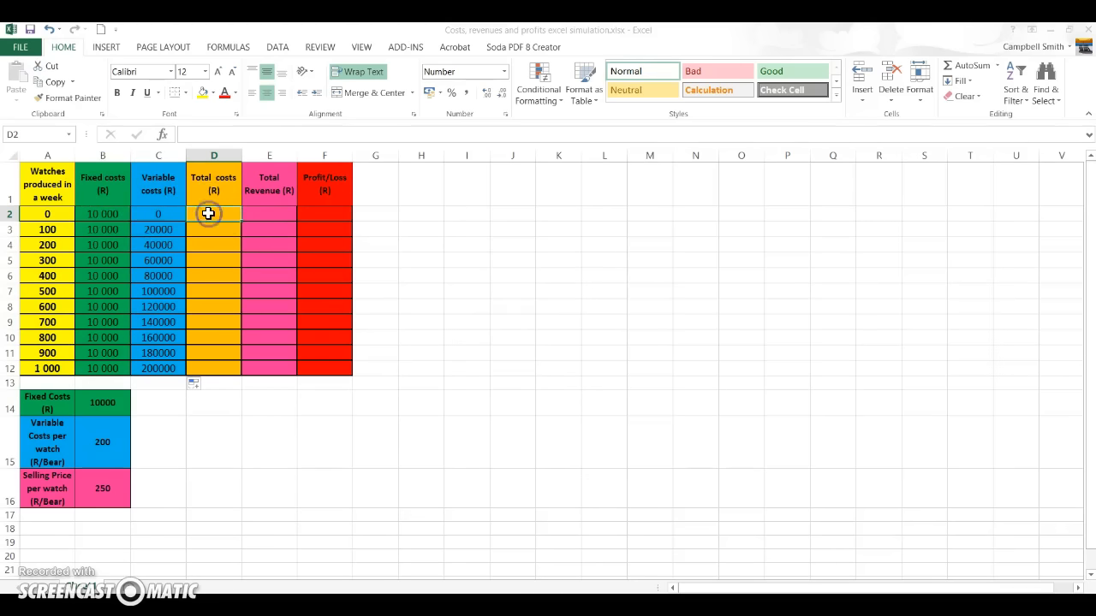
type("=")
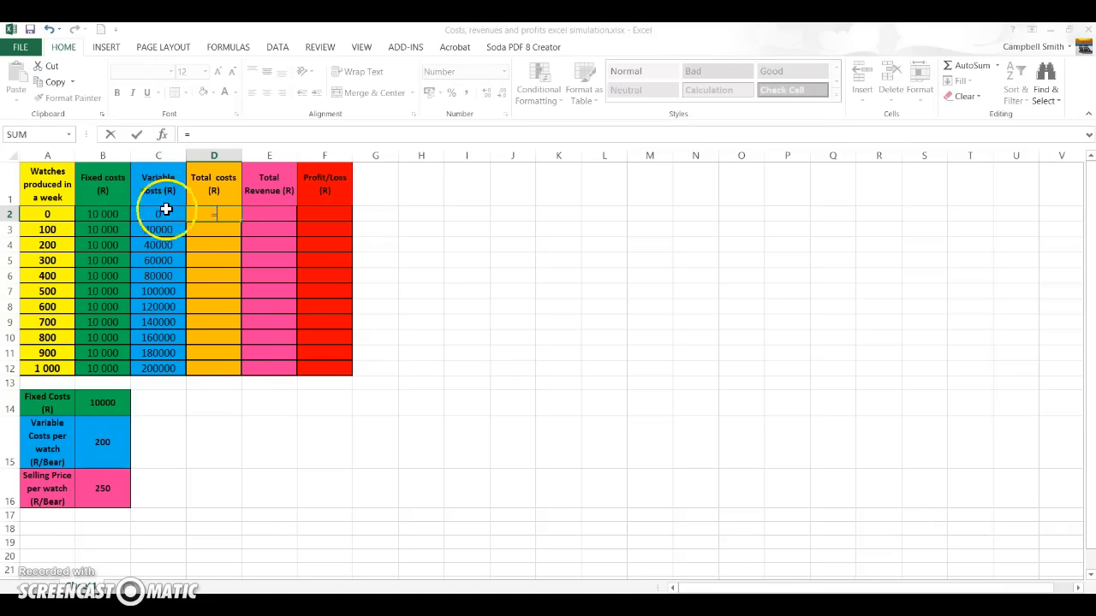
left_click(104, 213)
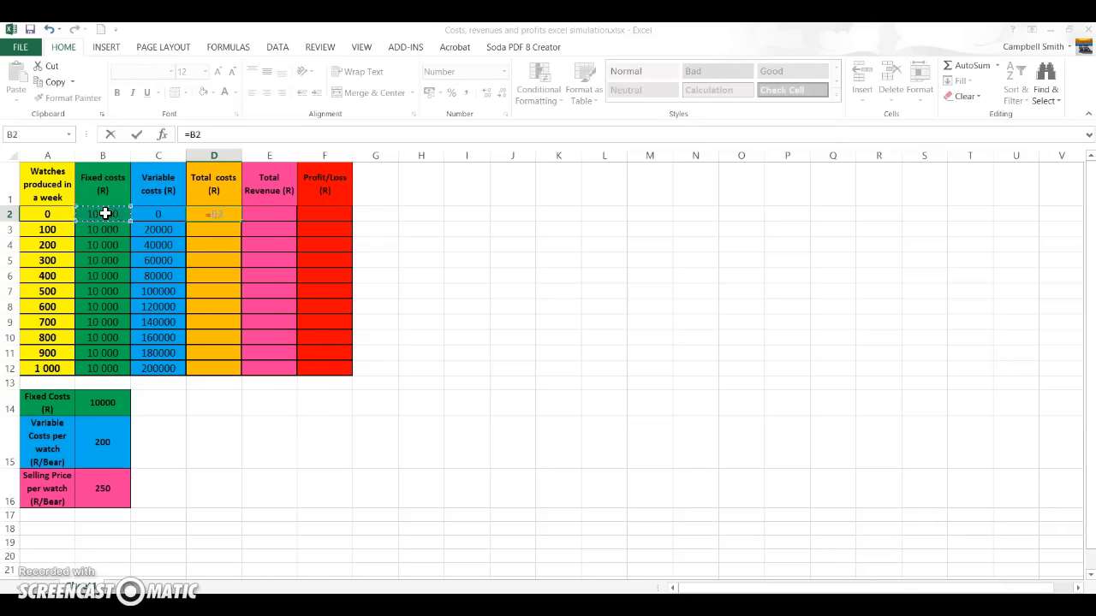
type("+")
left_click(162, 214)
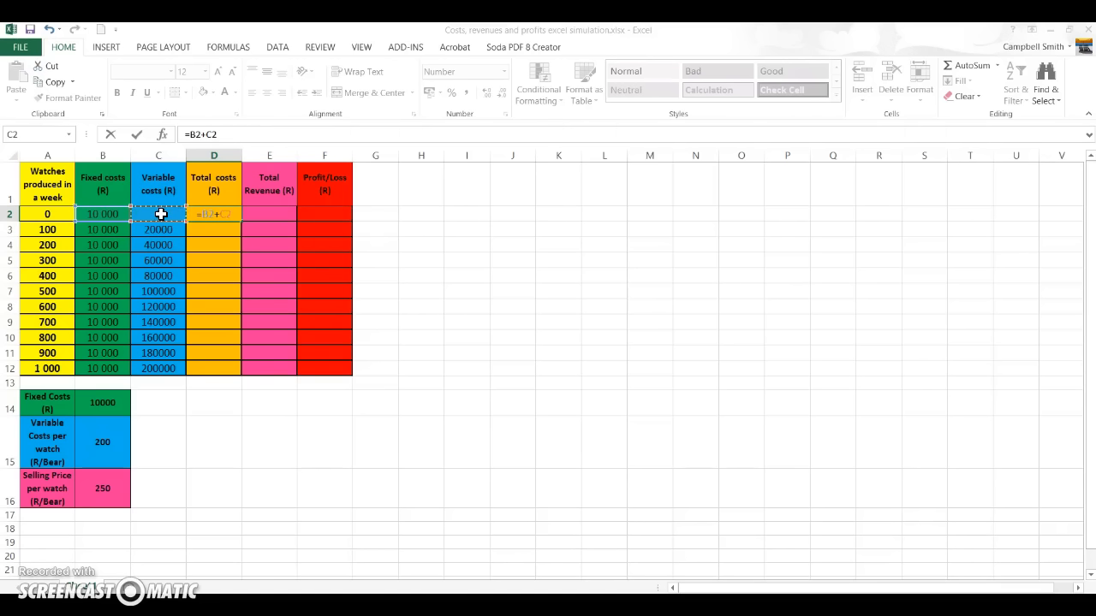
key("Return")
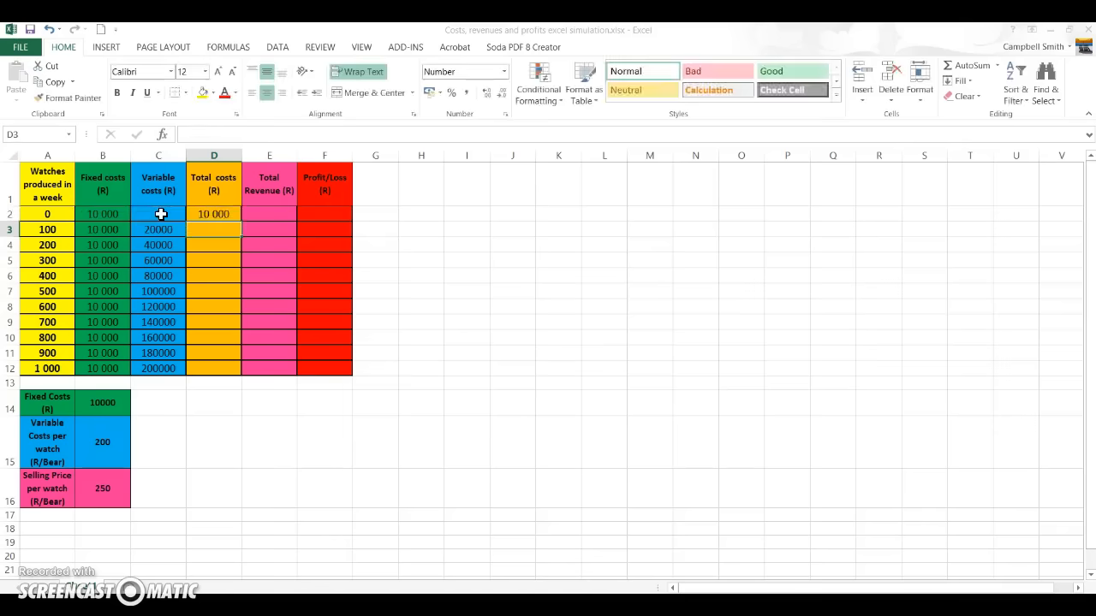
left_click(231, 212)
left_click_drag(242, 220, 213, 369)
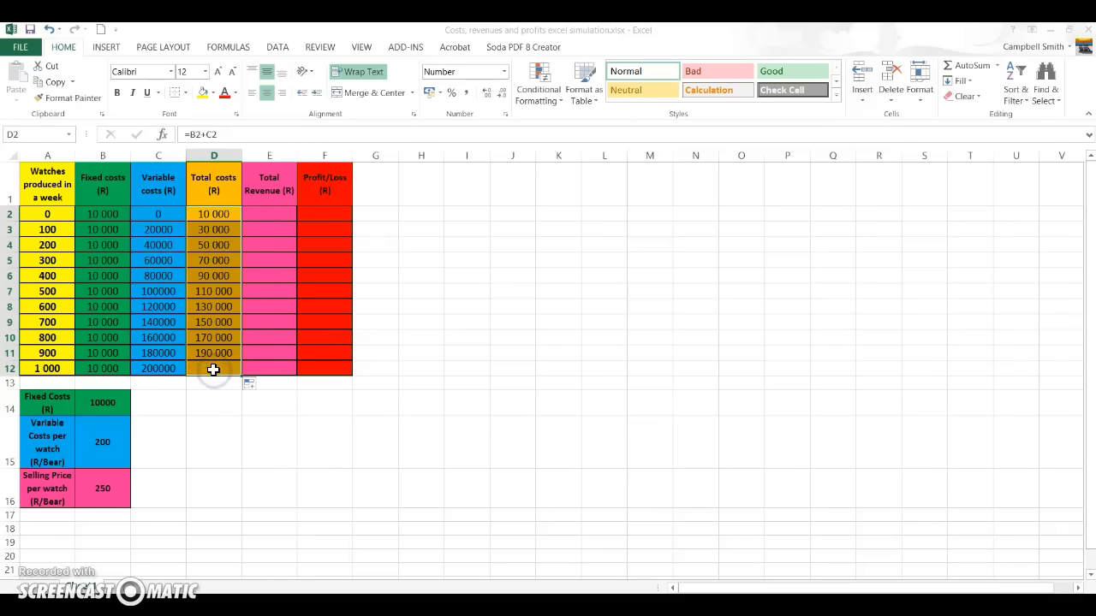
- Enter the total revenue formula =A2*$B$16 in cell E2 and fill it down through E12
left_click(279, 212)
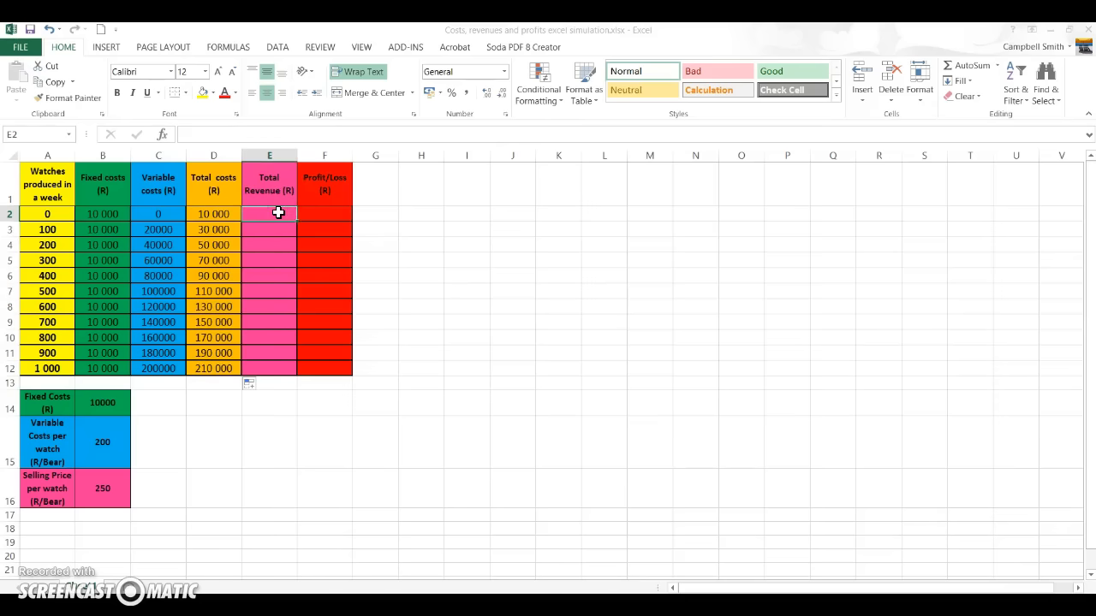
left_click(54, 214)
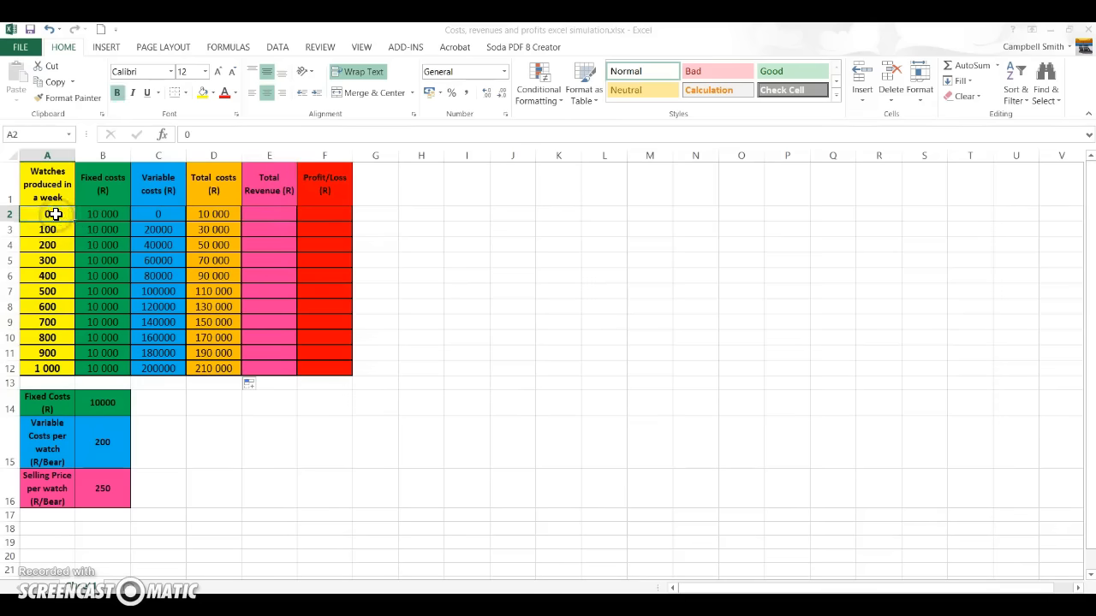
left_click(254, 215)
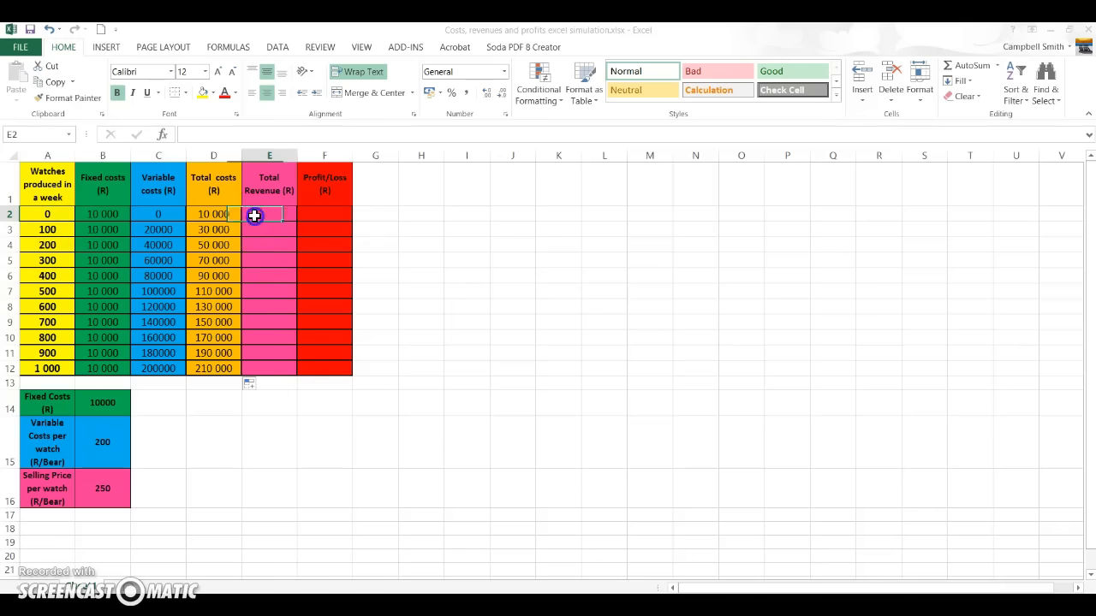
type("=")
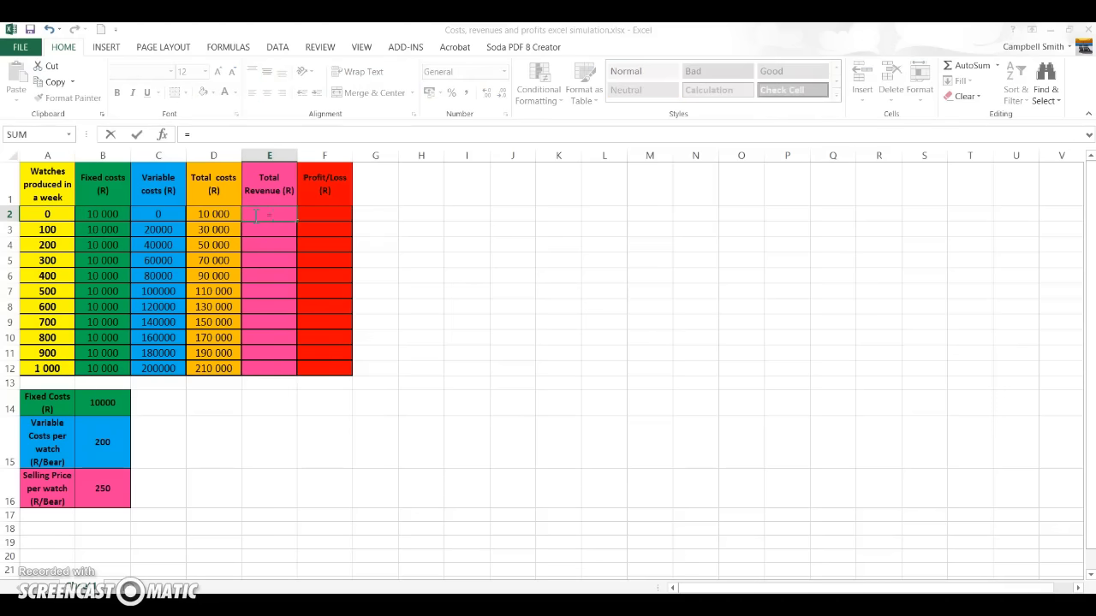
left_click(54, 215)
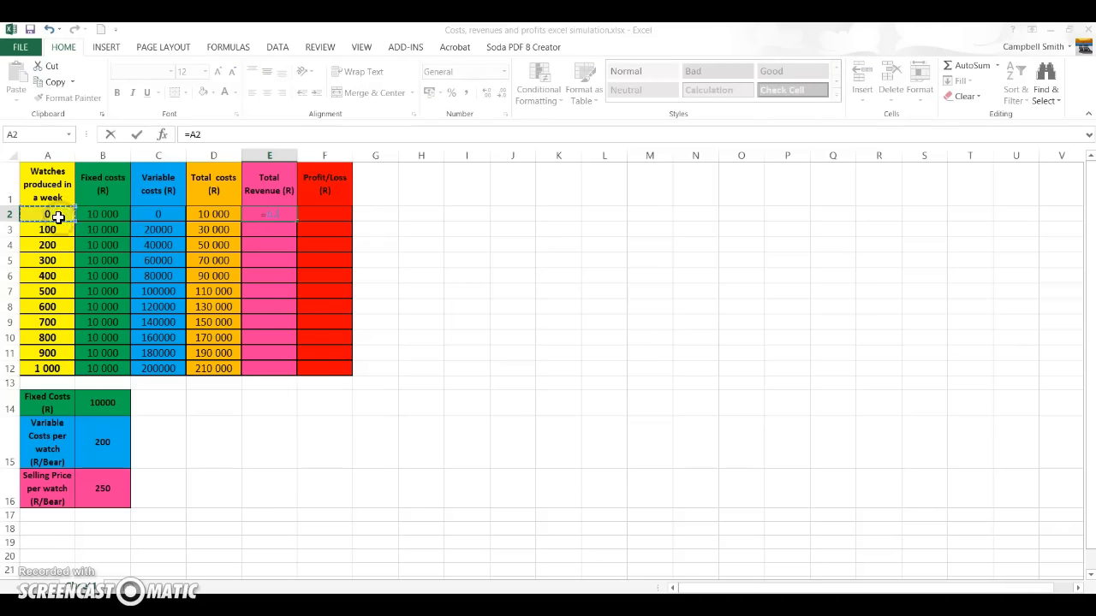
type("*")
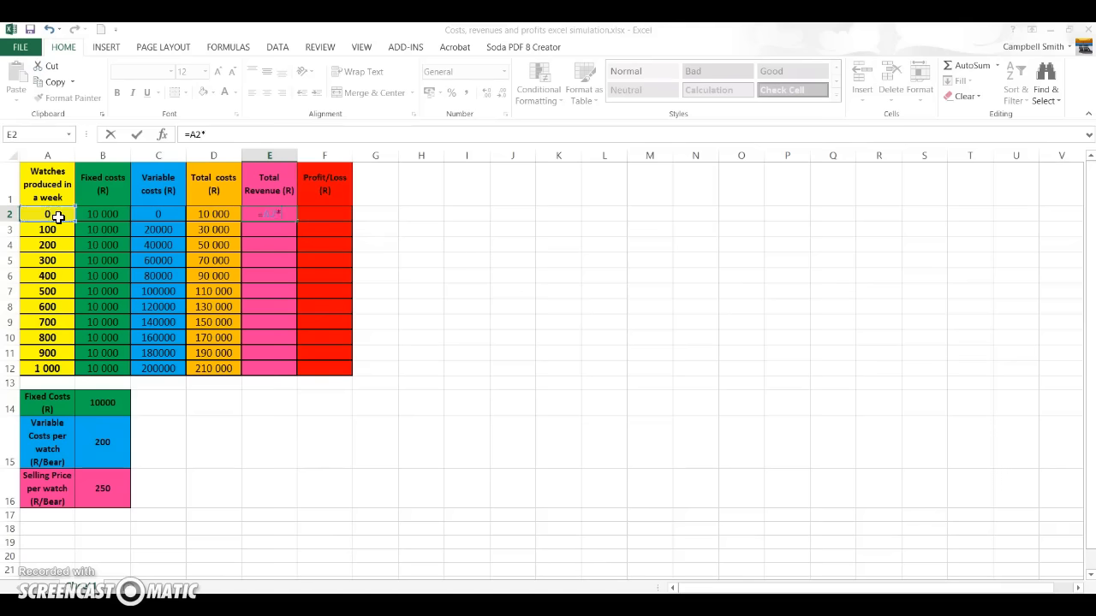
left_click(104, 489)
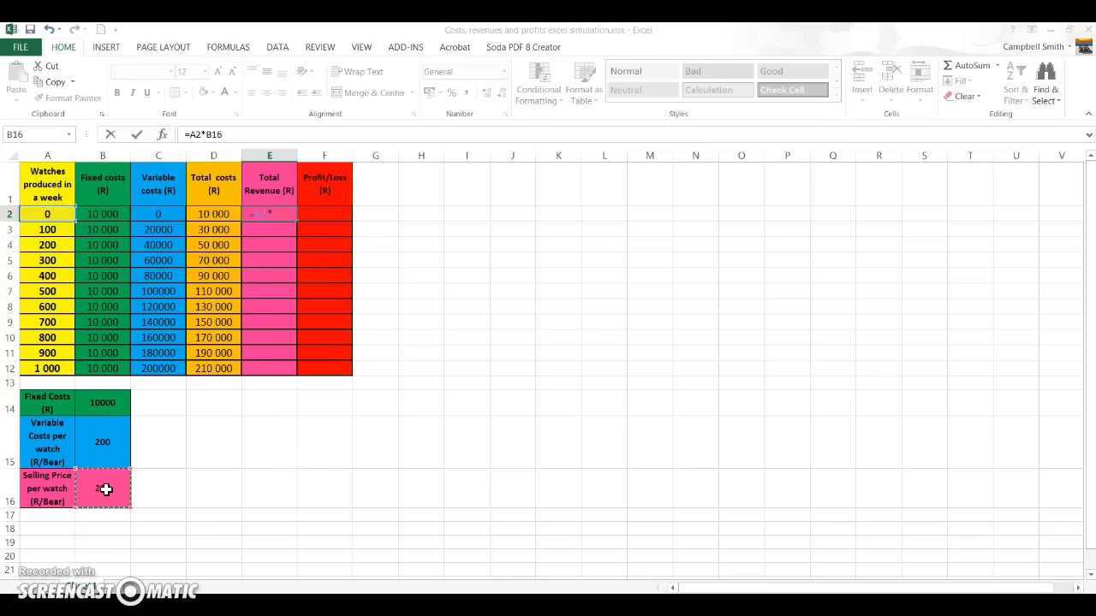
left_click(208, 135)
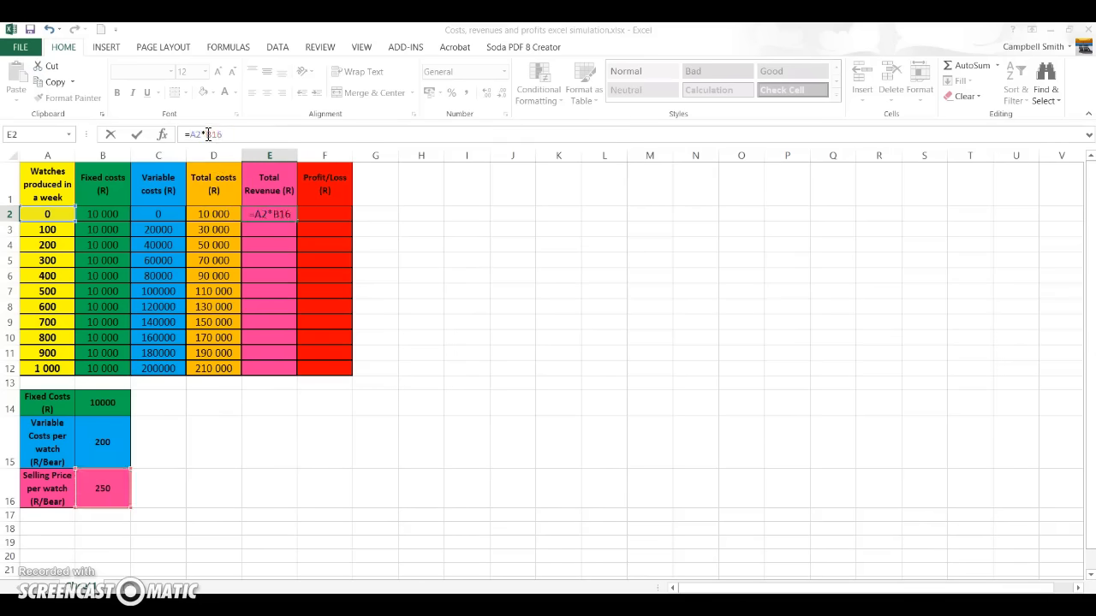
type("$")
left_click(215, 135)
type("$")
key("Return")
left_click(290, 210)
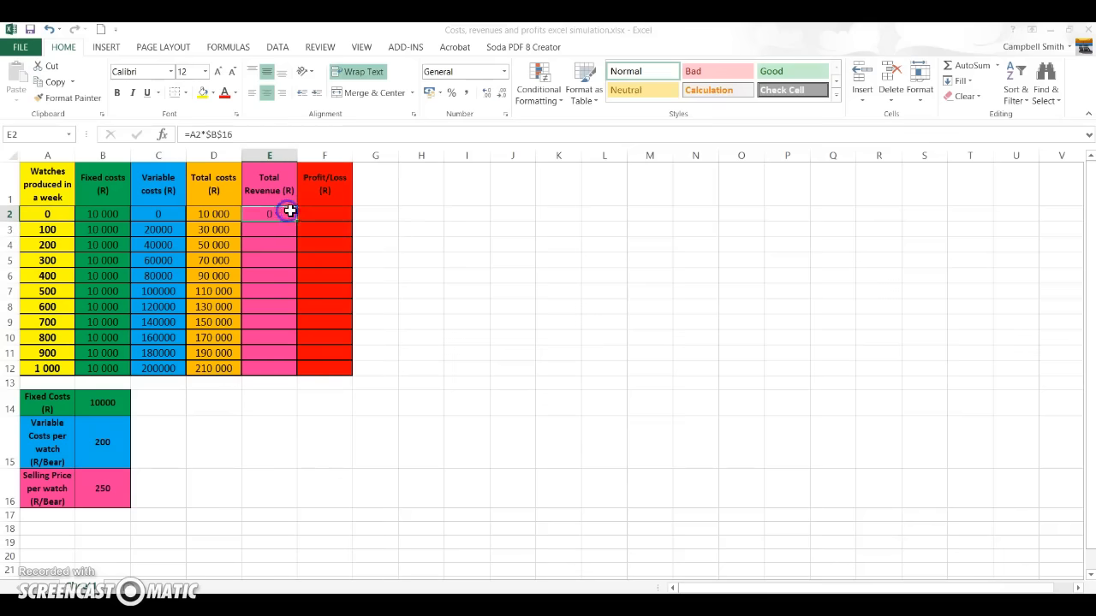
left_click_drag(296, 220, 282, 377)
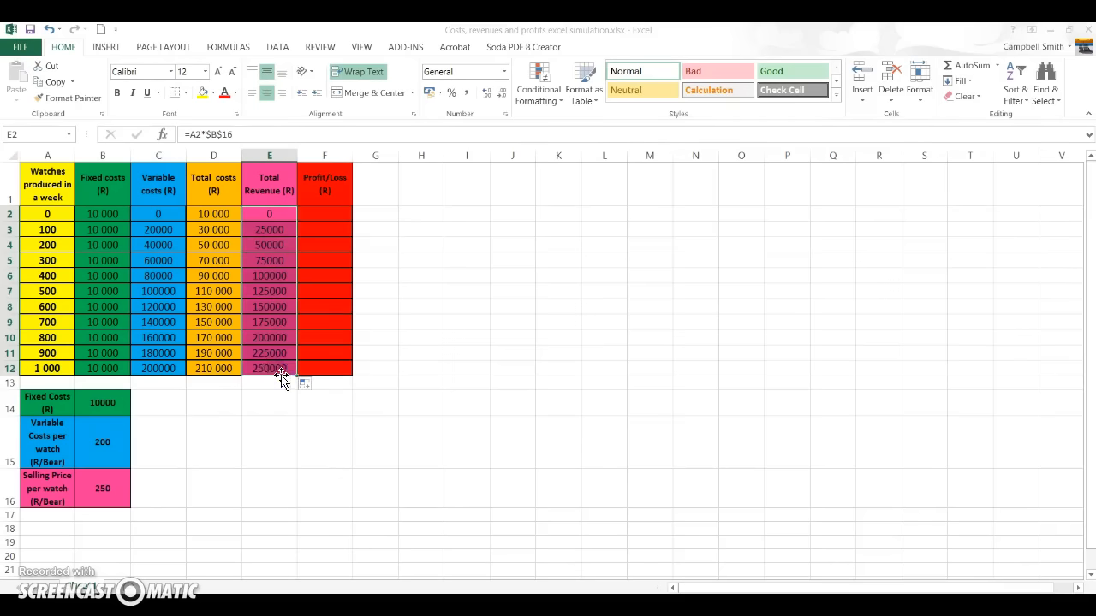
- Calculate the profit or loss for zero watches in cell F2 with the formula =E2-D2
left_click(338, 216)
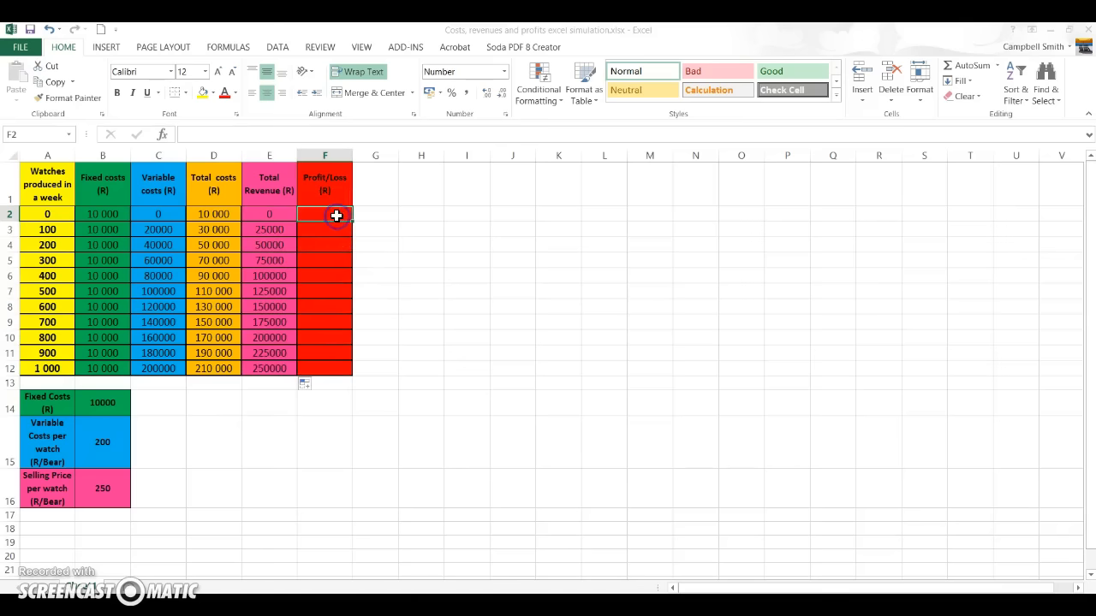
type("=")
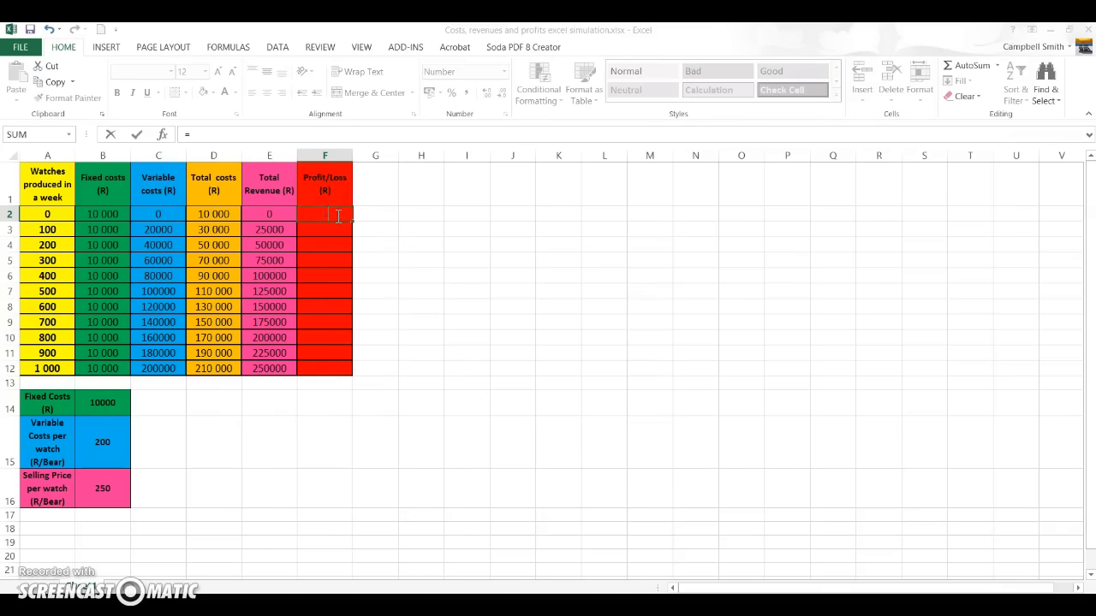
left_click(275, 214)
type("-")
left_click(220, 214)
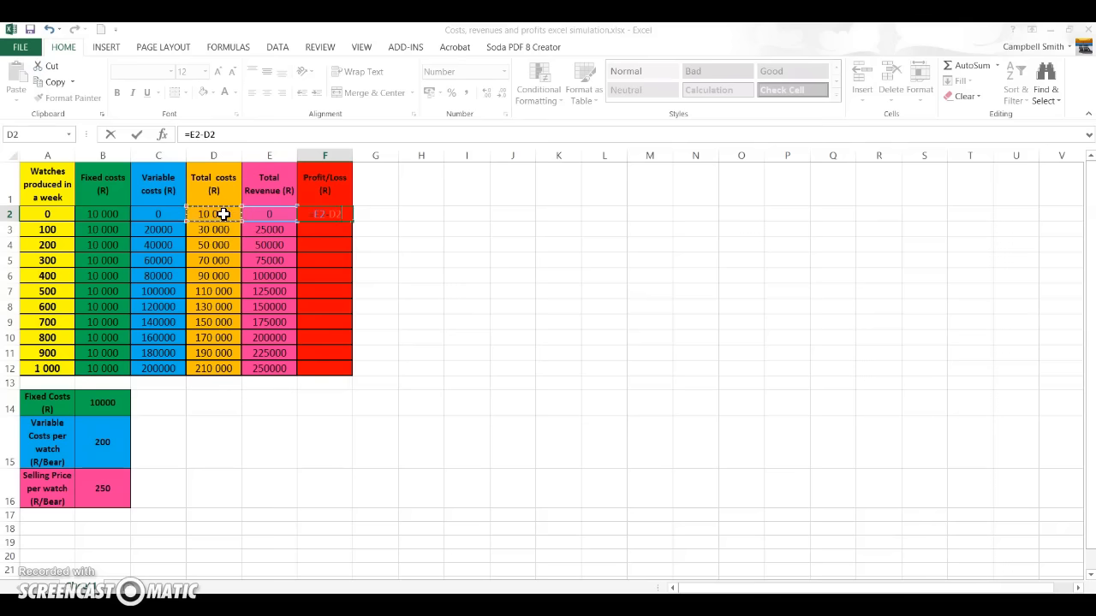
left_click_drag(232, 134, 182, 134)
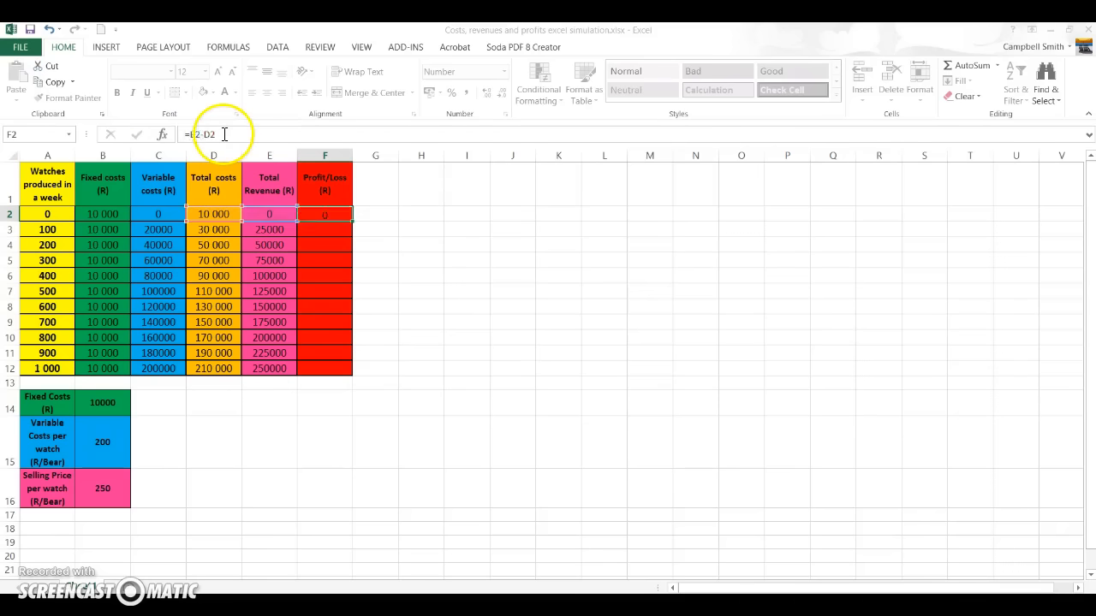
key("Return")
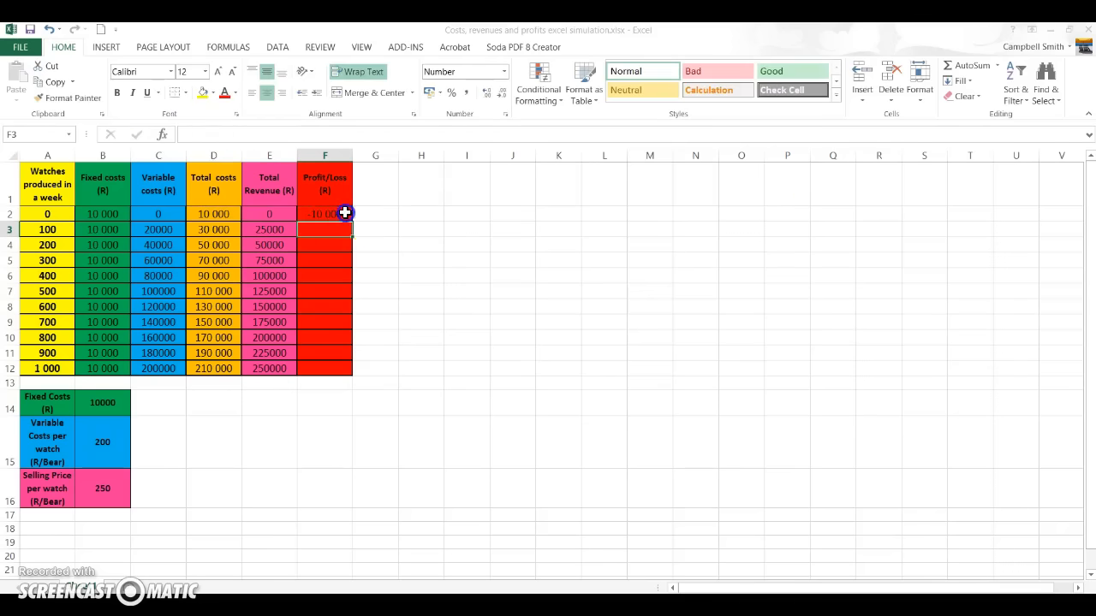
- Fill the profit/loss formula in cell F2 down through F12
left_click(344, 213)
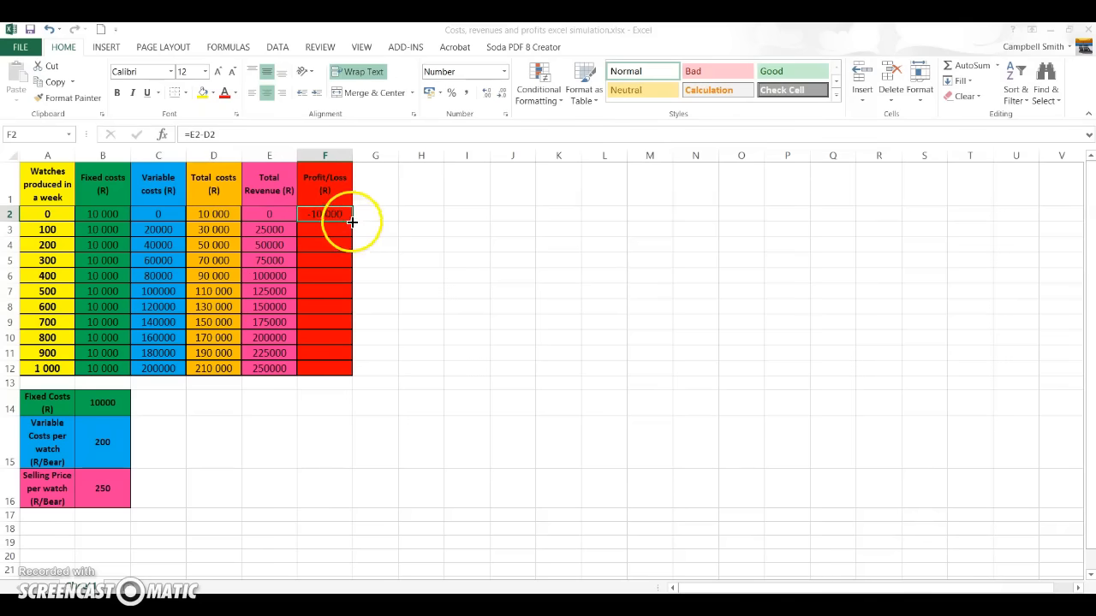
left_click_drag(352, 223, 341, 370)
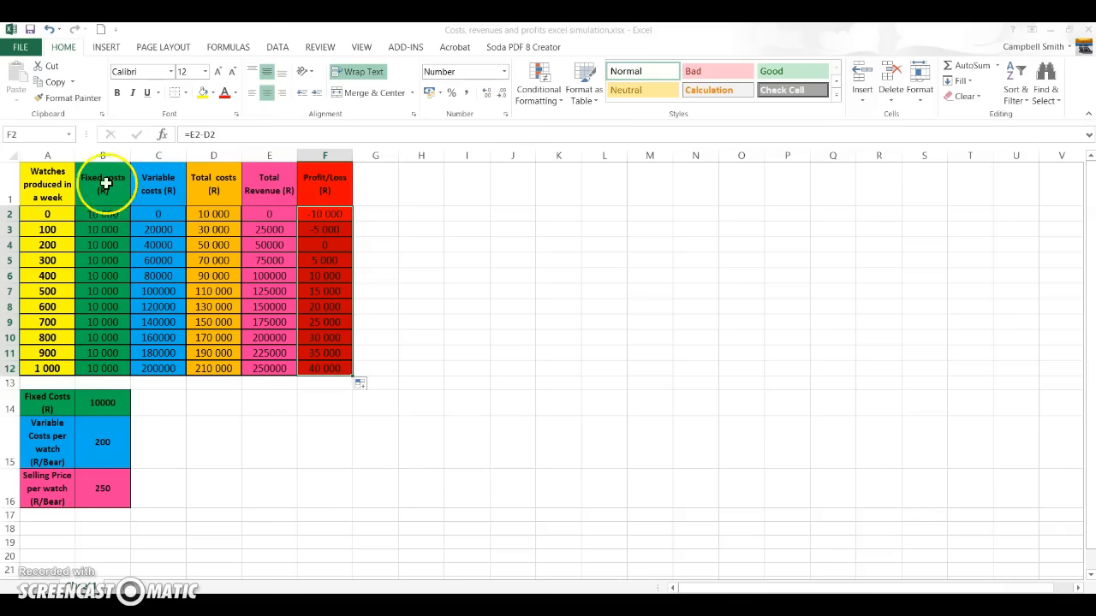
- Insert a 2-D line chart of the cost and revenue data in B1:E12 and enlarge it beside the table across about columns H to T
left_click_drag(92, 172, 262, 366)
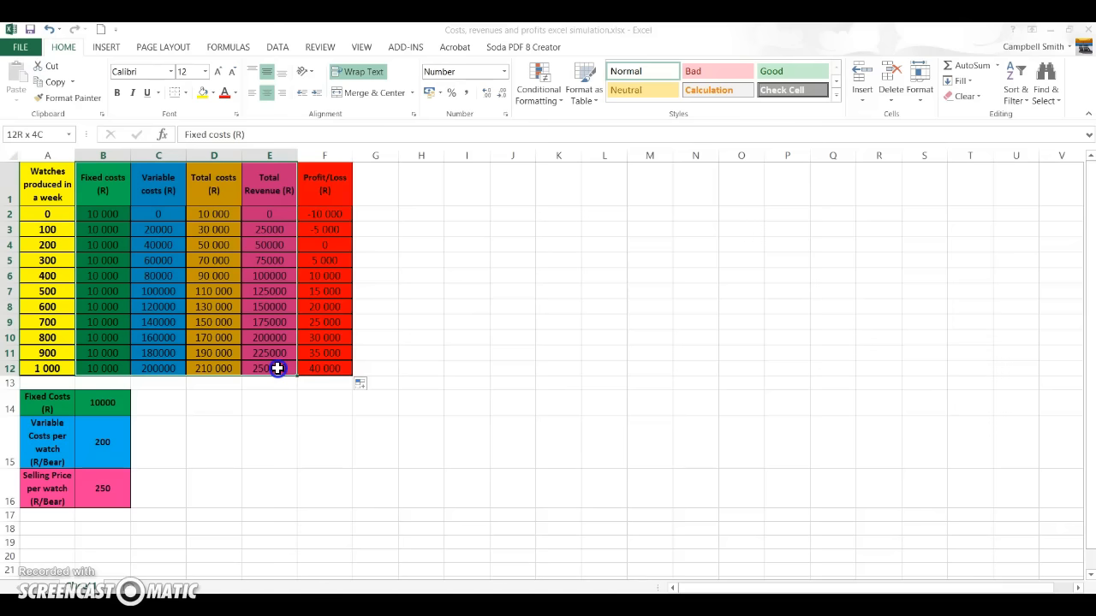
left_click_drag(277, 368, 276, 368)
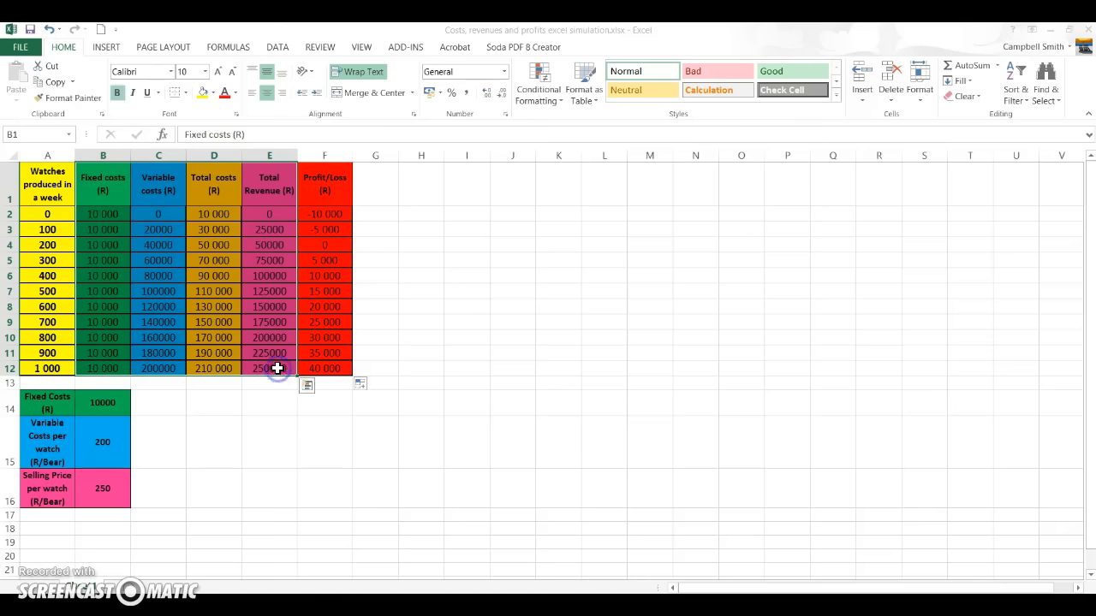
left_click(105, 48)
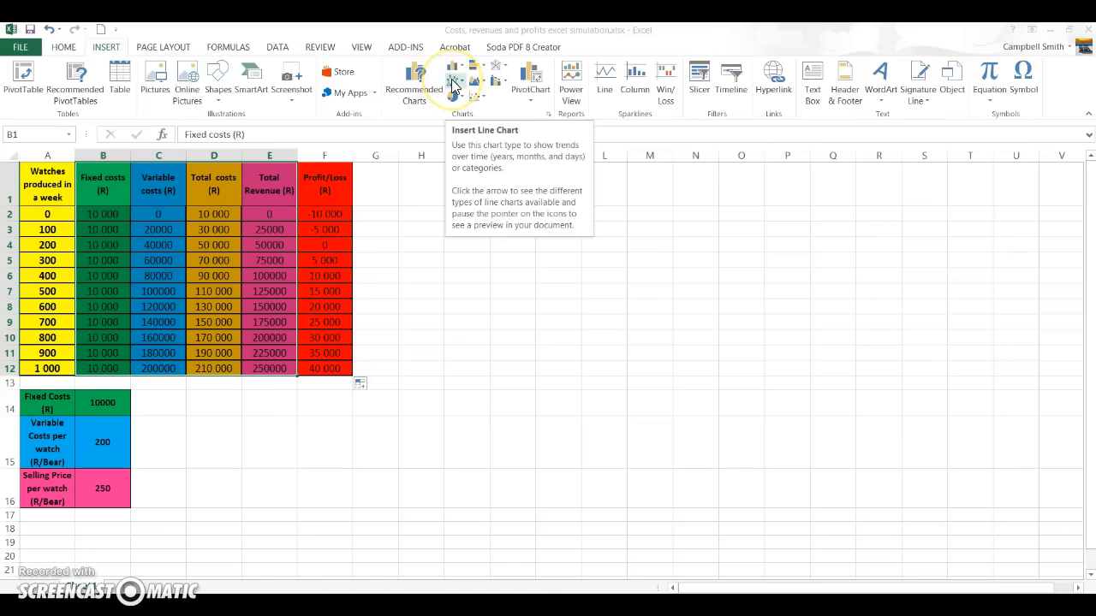
left_click(451, 79)
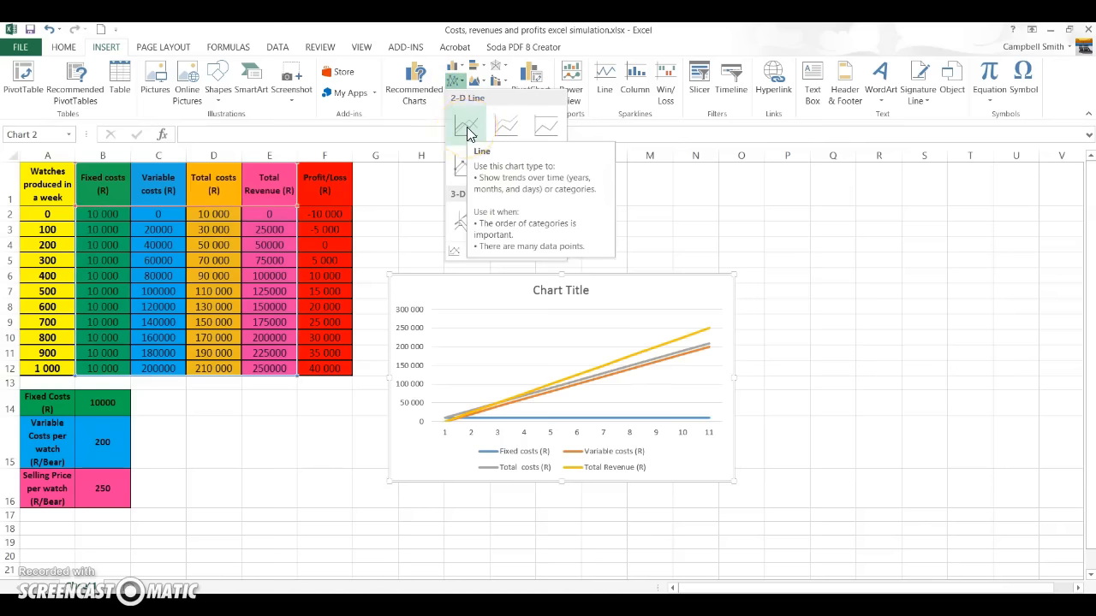
left_click(466, 127)
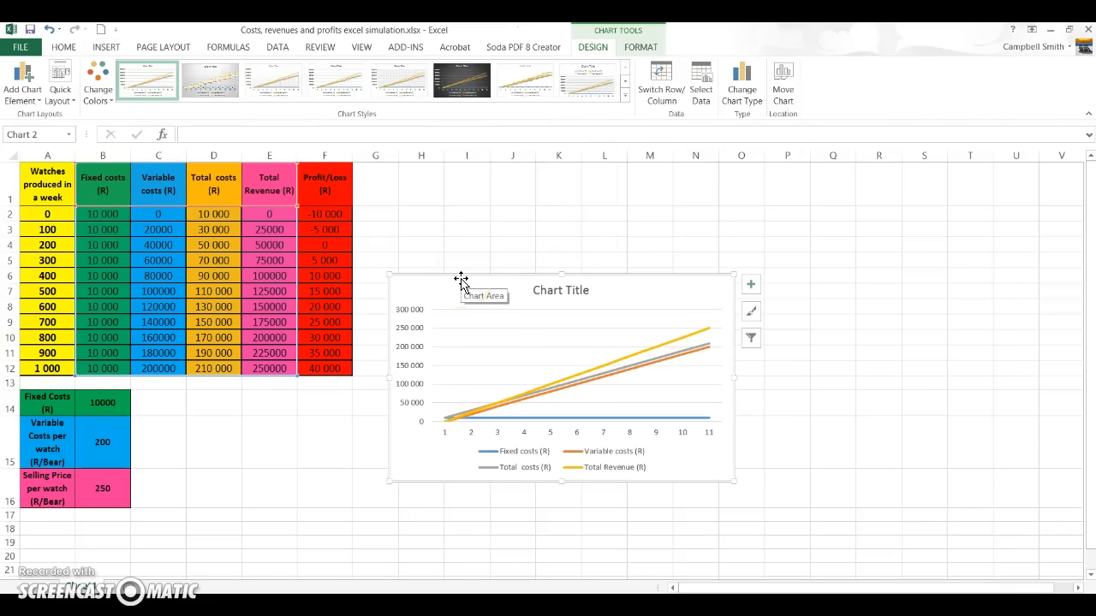
left_click_drag(460, 280, 472, 163)
left_click_drag(741, 368, 988, 527)
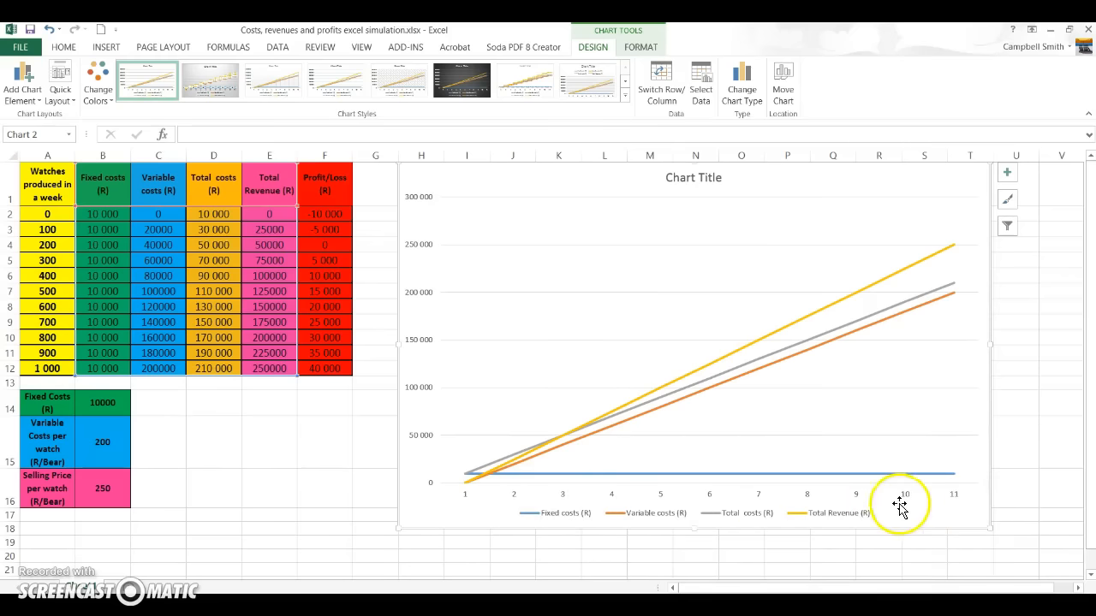
- Set the chart's horizontal axis labels to the watches produced in A2:A12
left_click(1008, 228)
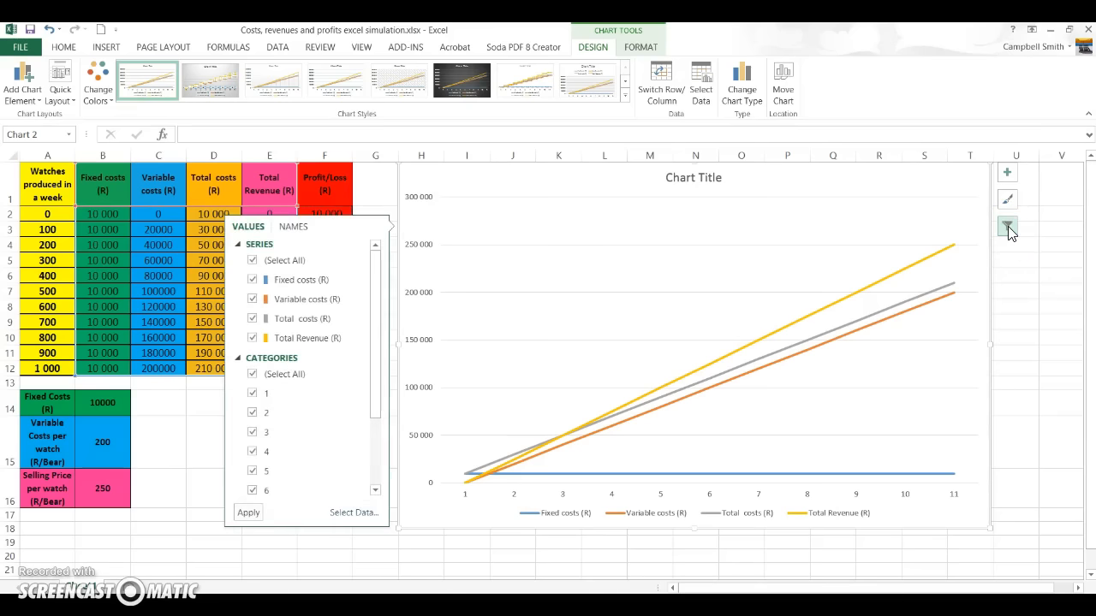
left_click(358, 520)
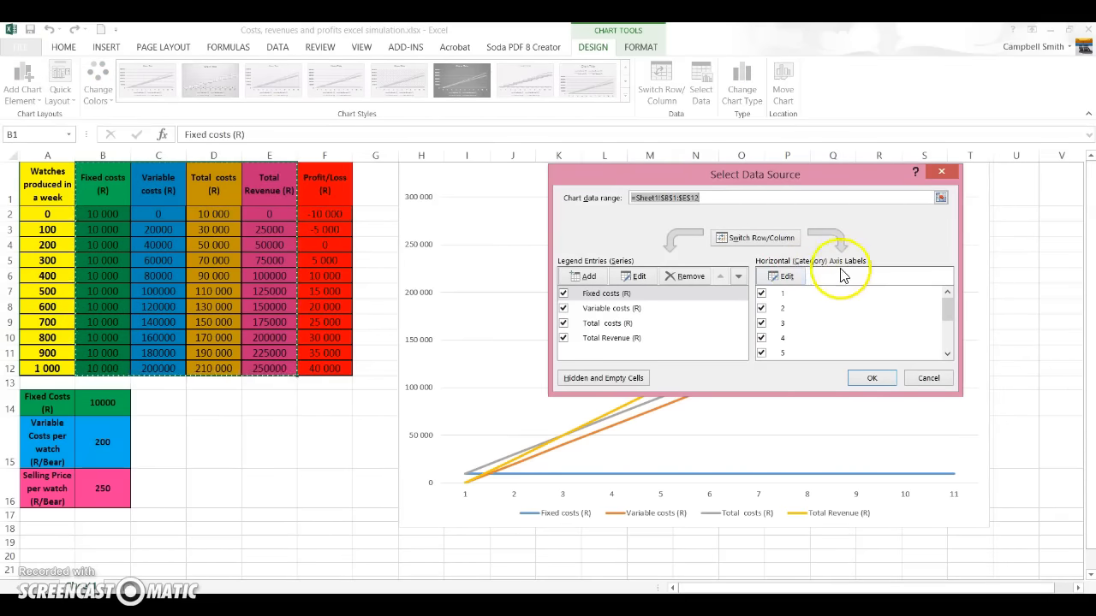
left_click(786, 278)
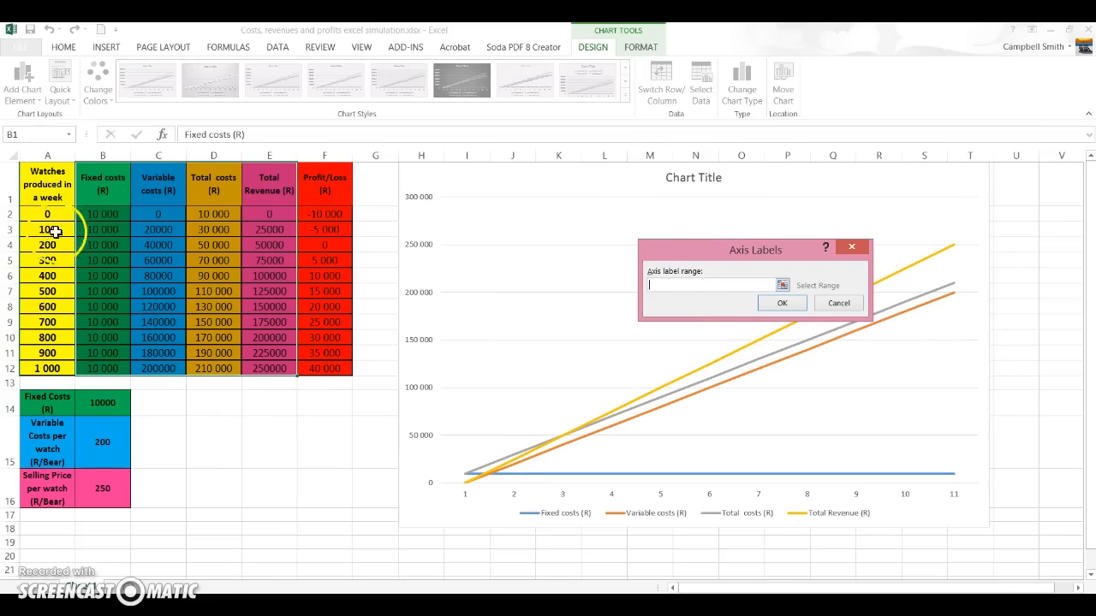
left_click_drag(50, 217, 48, 369)
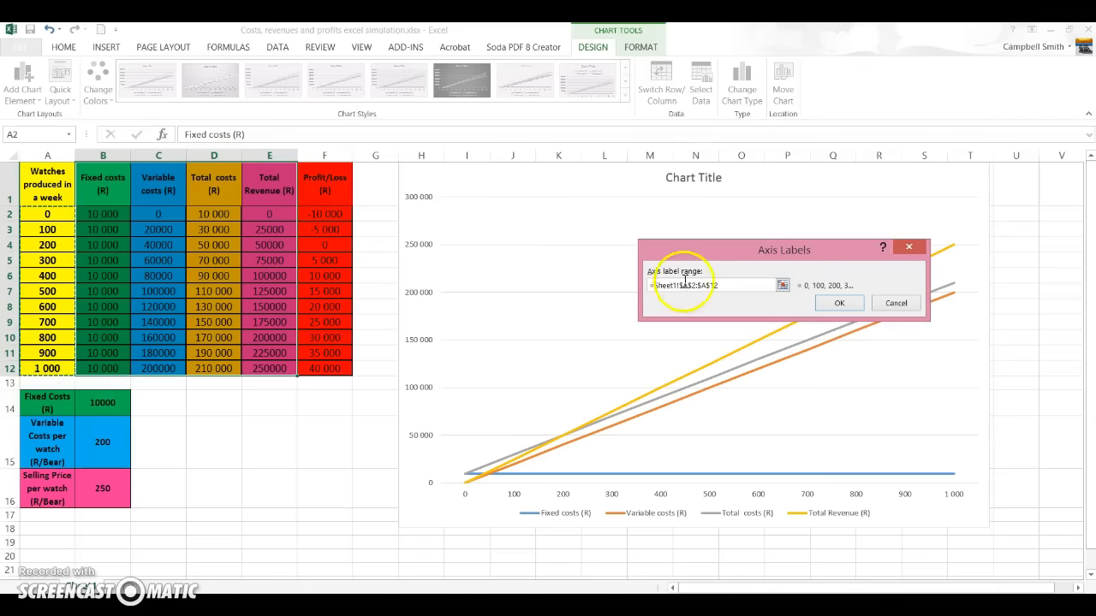
left_click(842, 306)
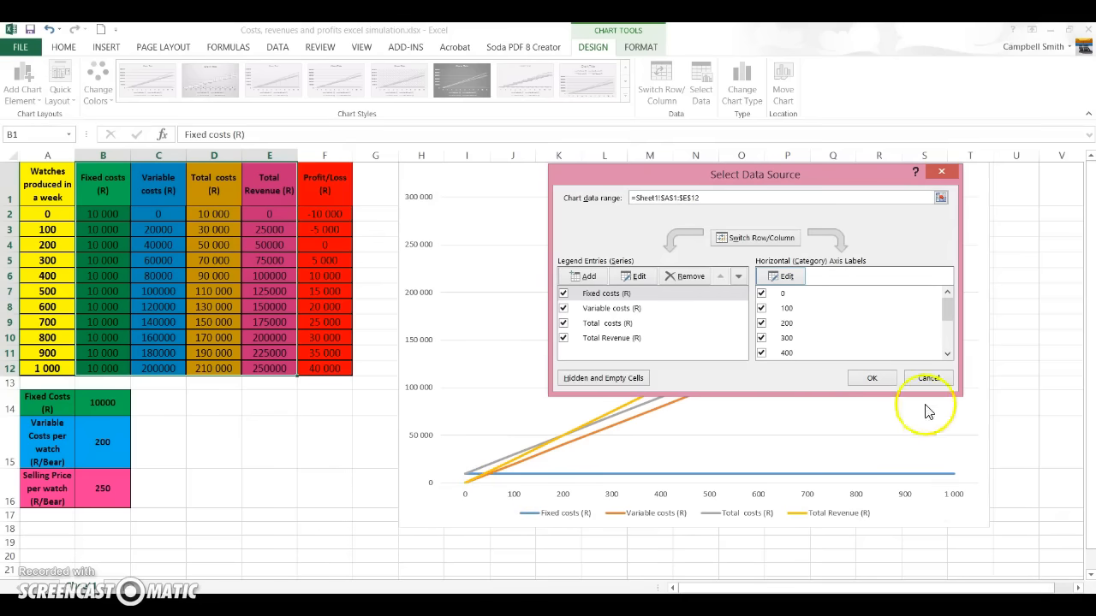
left_click(872, 378)
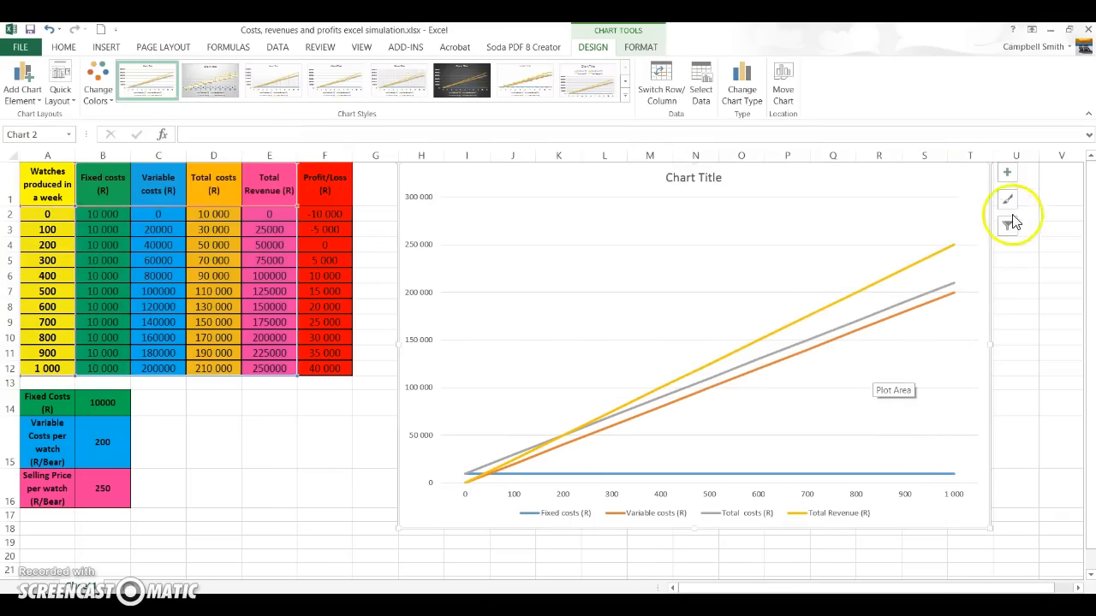
- Add axis titles to the chart and name the vertical axis "Costs/Revenues (R)"
left_click(1010, 174)
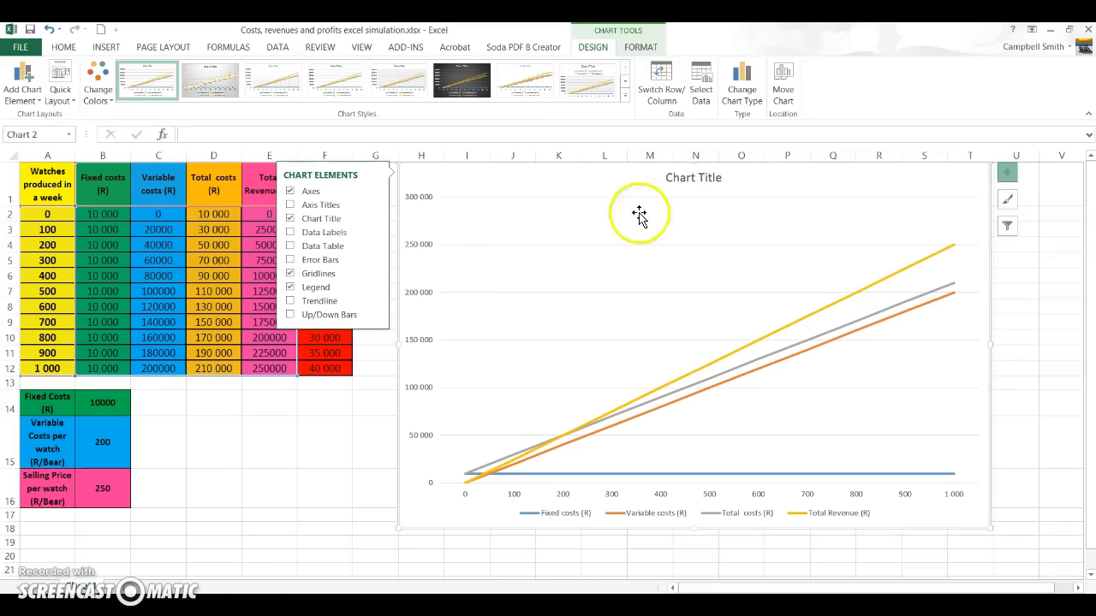
left_click(291, 207)
left_click(328, 234)
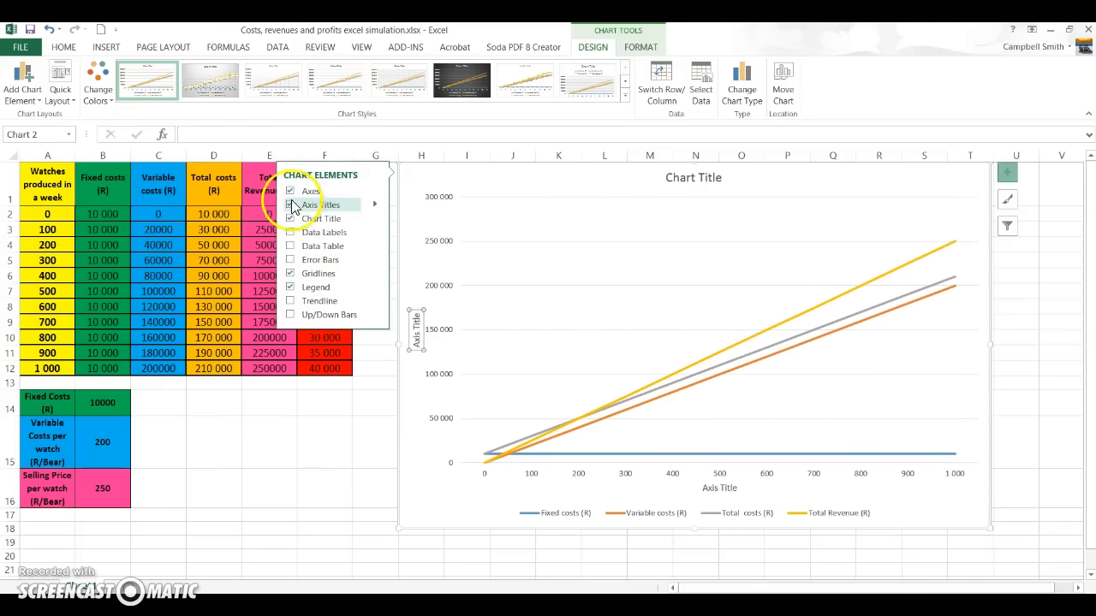
left_click(416, 340)
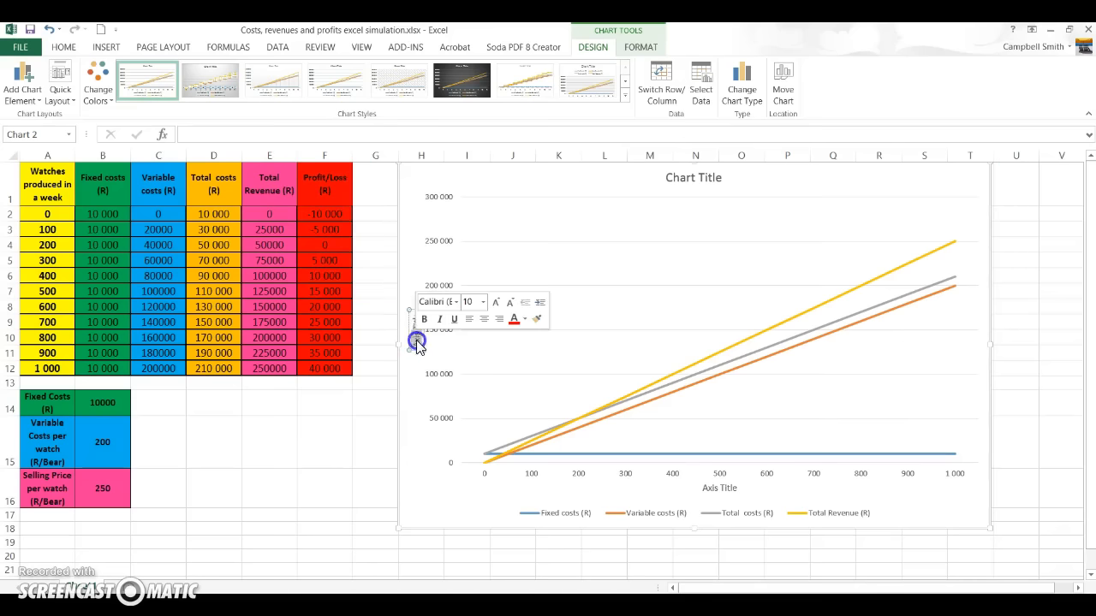
key("BackSpace")
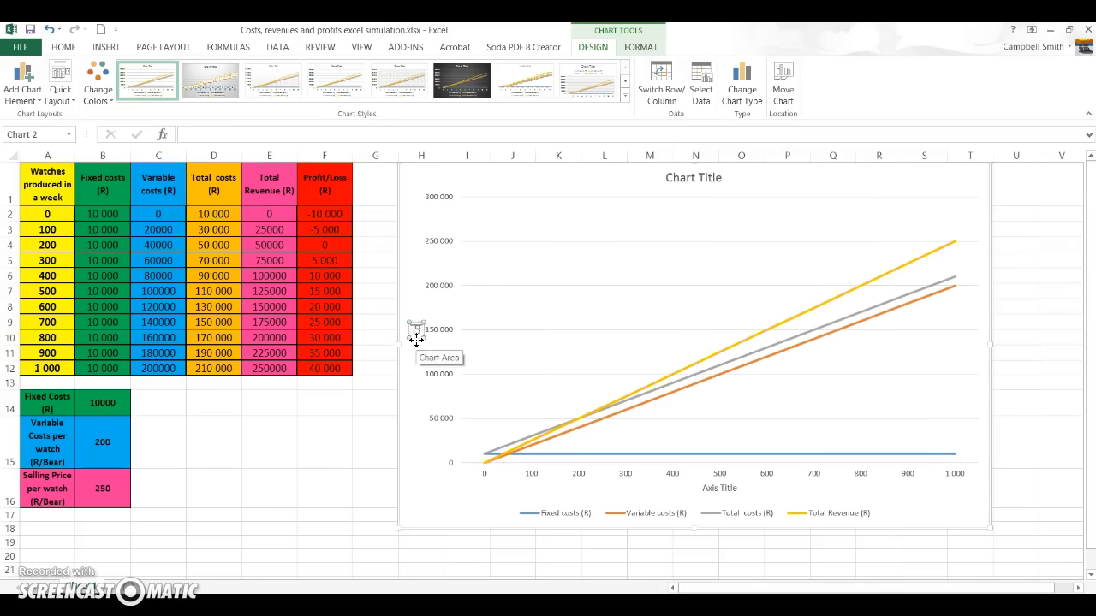
type("Costs, Reven")
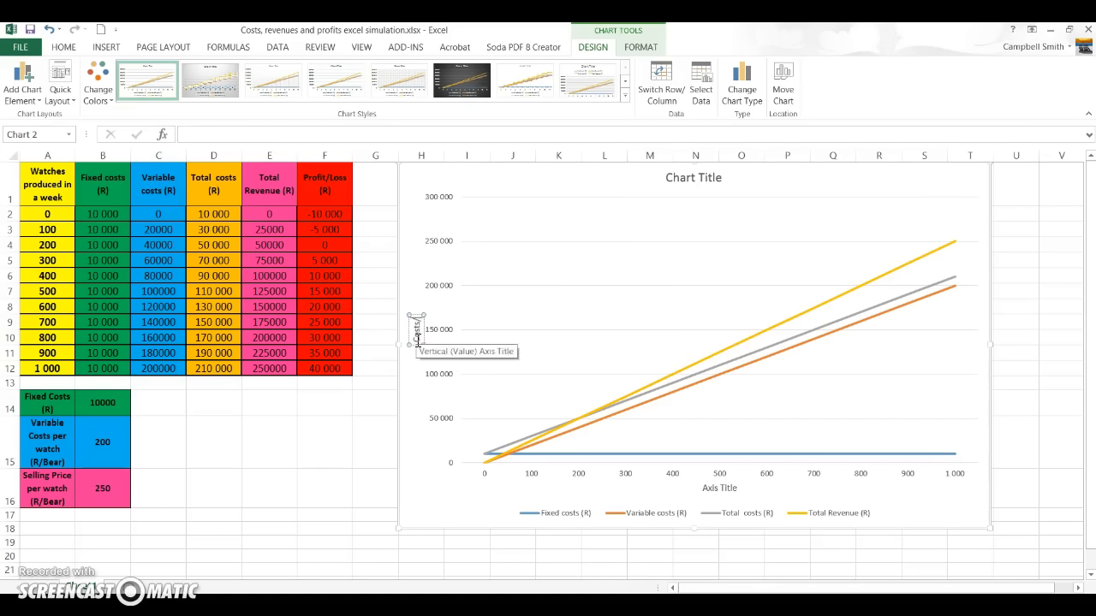
type("ues")
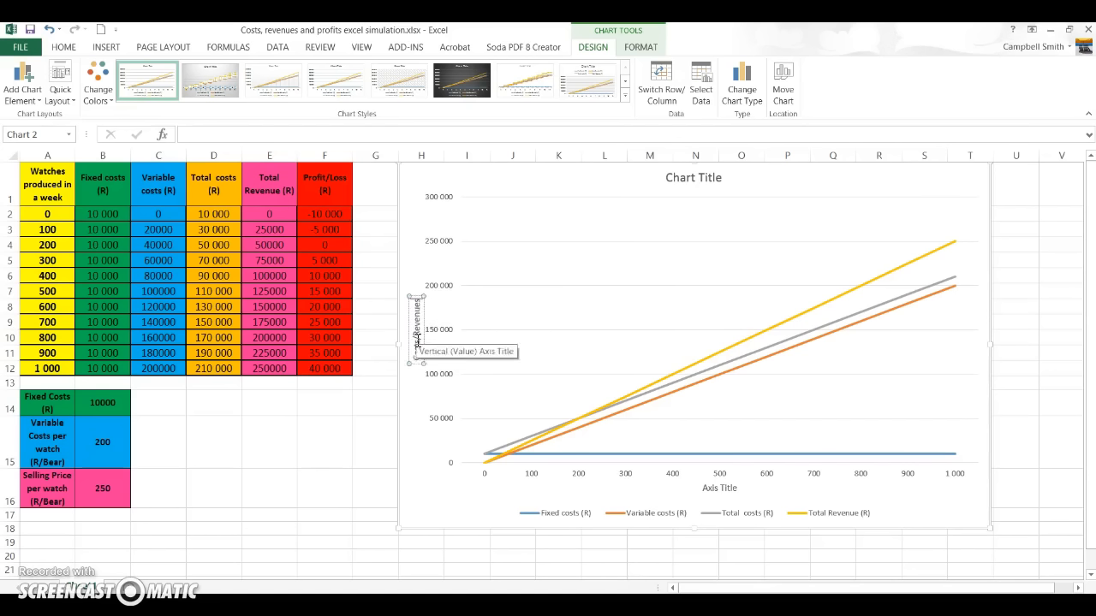
type(" (R)")
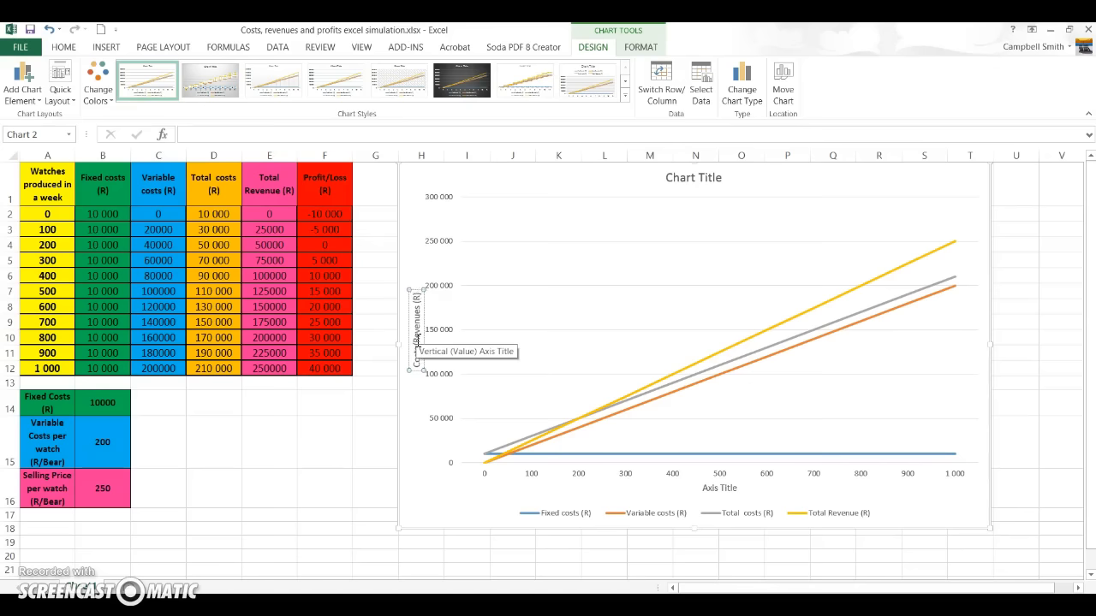
- Change the horizontal axis title to "Output (Watches per week)" and close the axis title formatting options
double_click(710, 488)
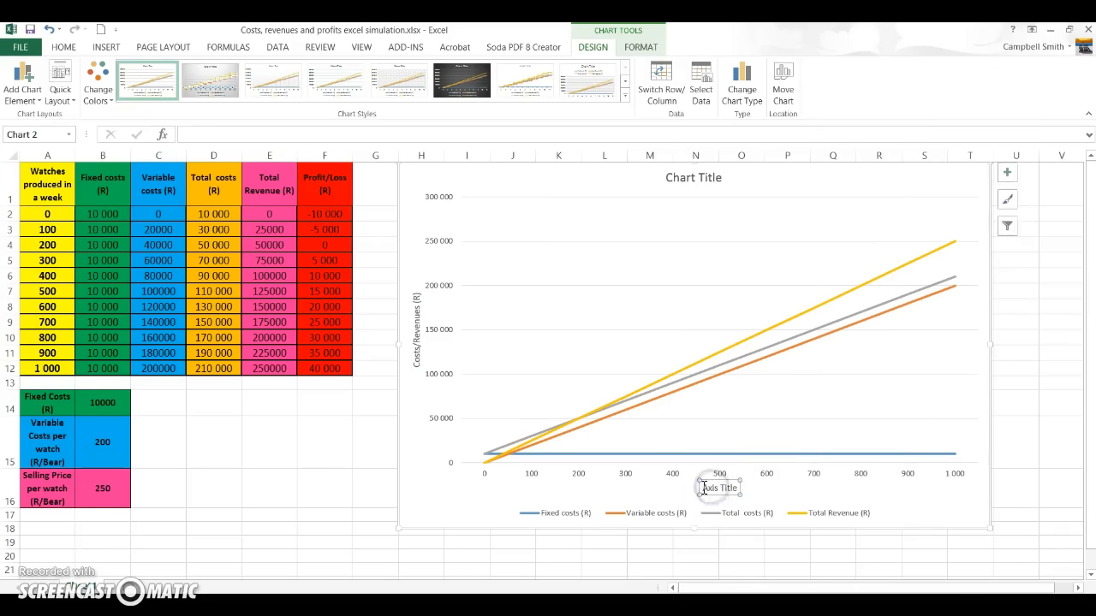
left_click_drag(762, 489, 711, 485)
triple_click(708, 492)
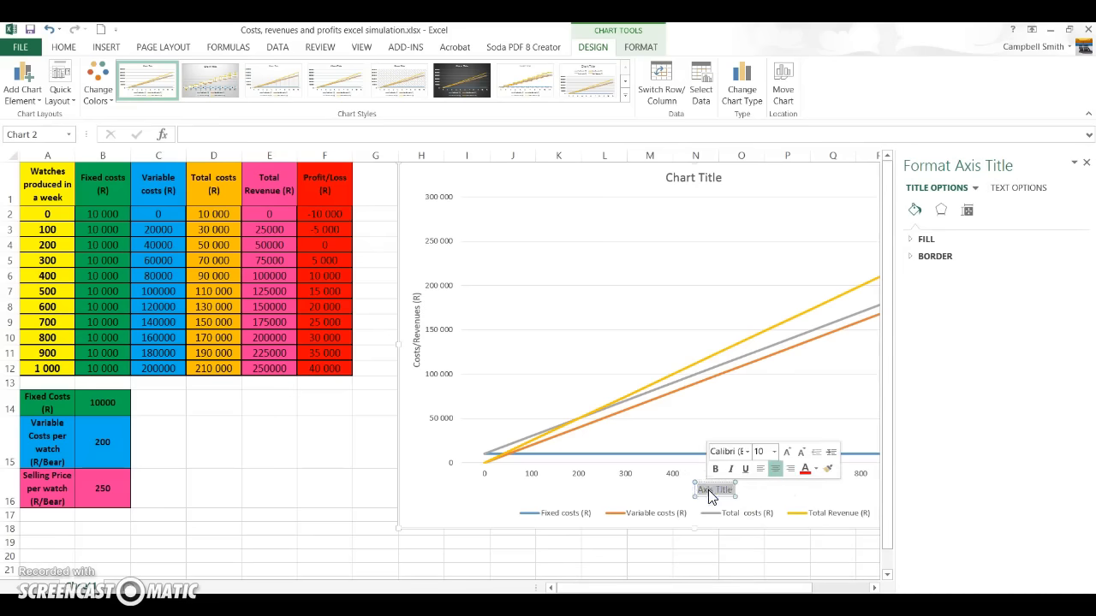
key("Delete")
type("Output")
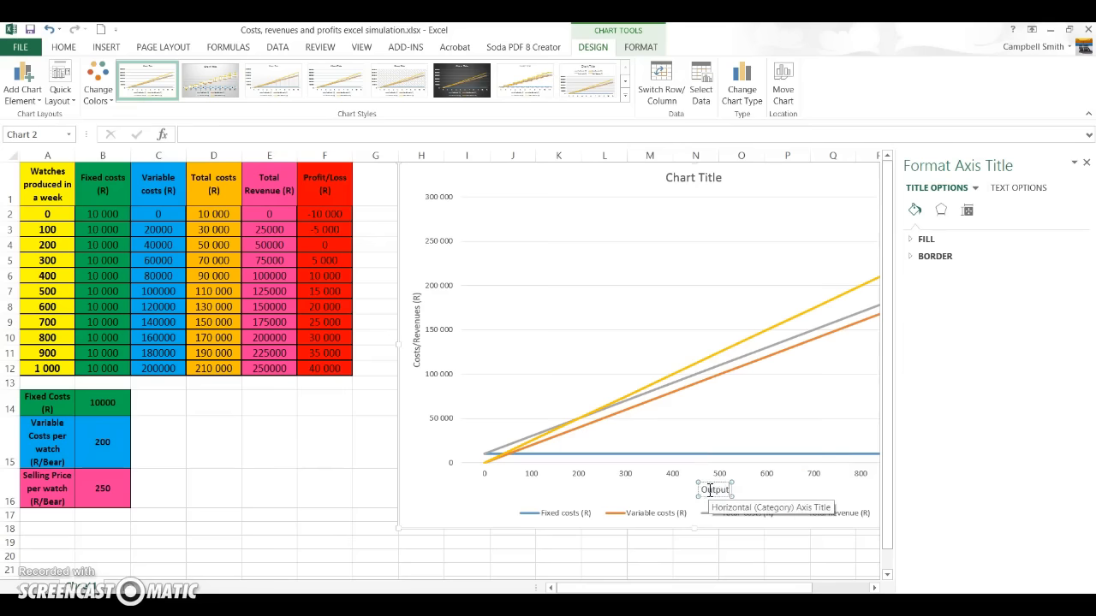
type(" (Watc")
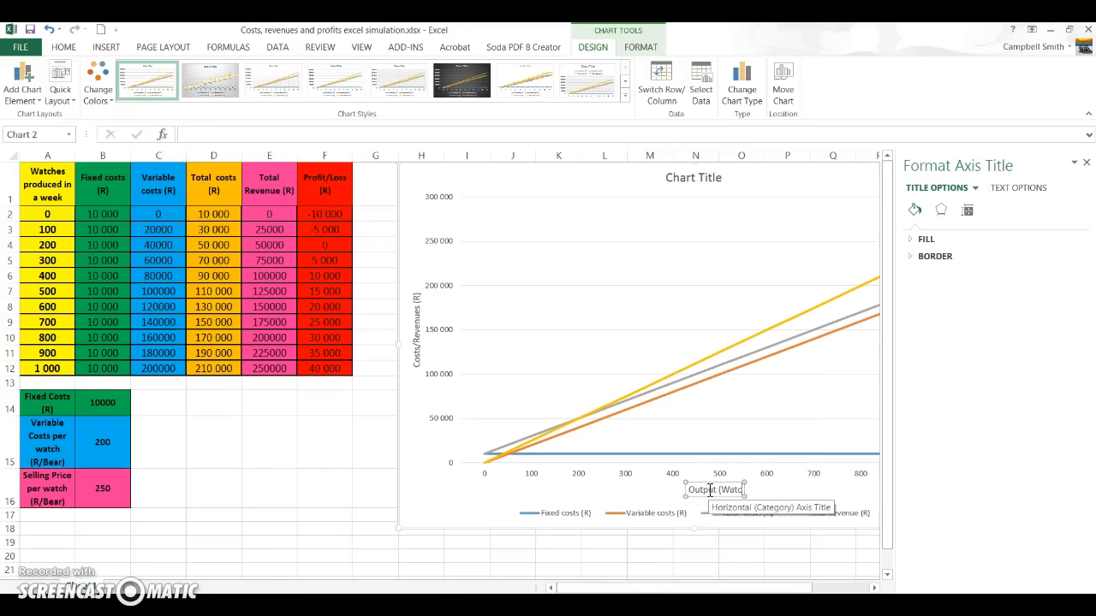
type("hes per")
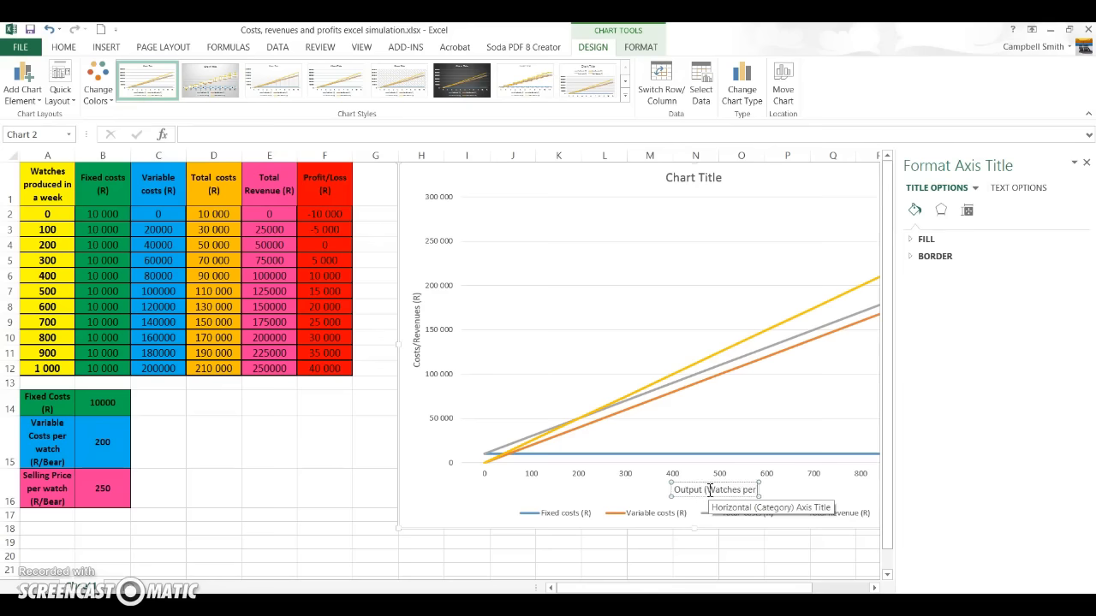
type(" week)")
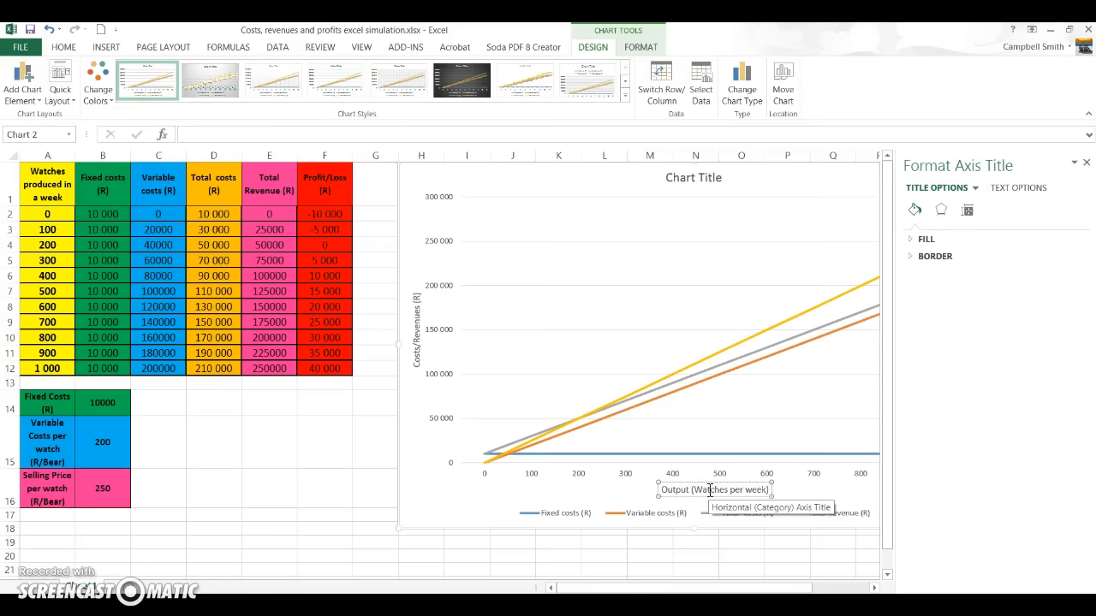
left_click(1086, 163)
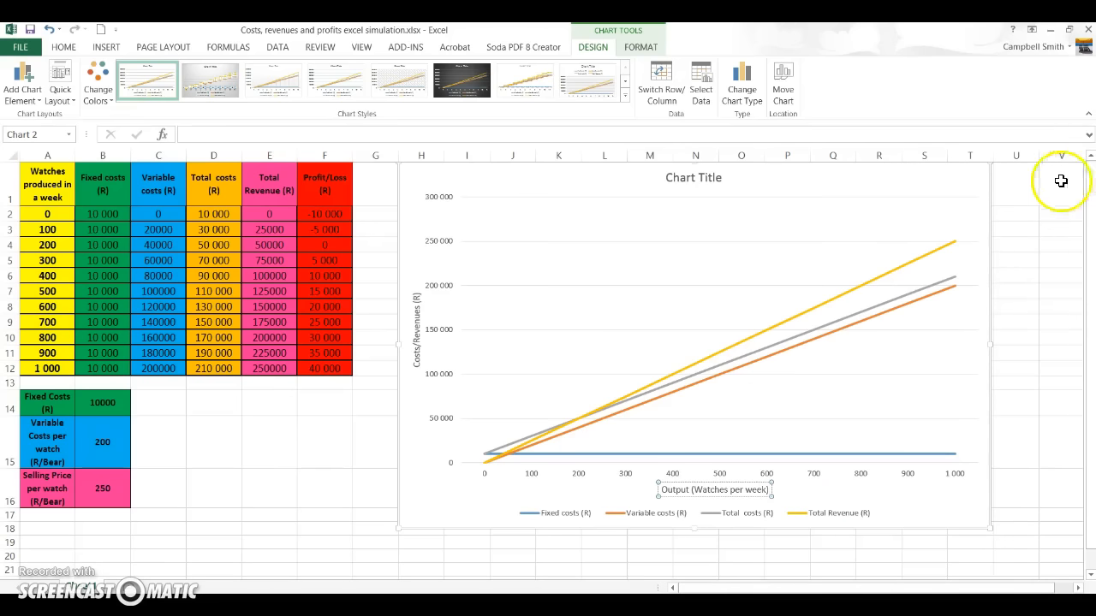
- Apply chart style Style 5 to the line chart and deselect the chart
left_click(940, 224)
left_click(986, 198)
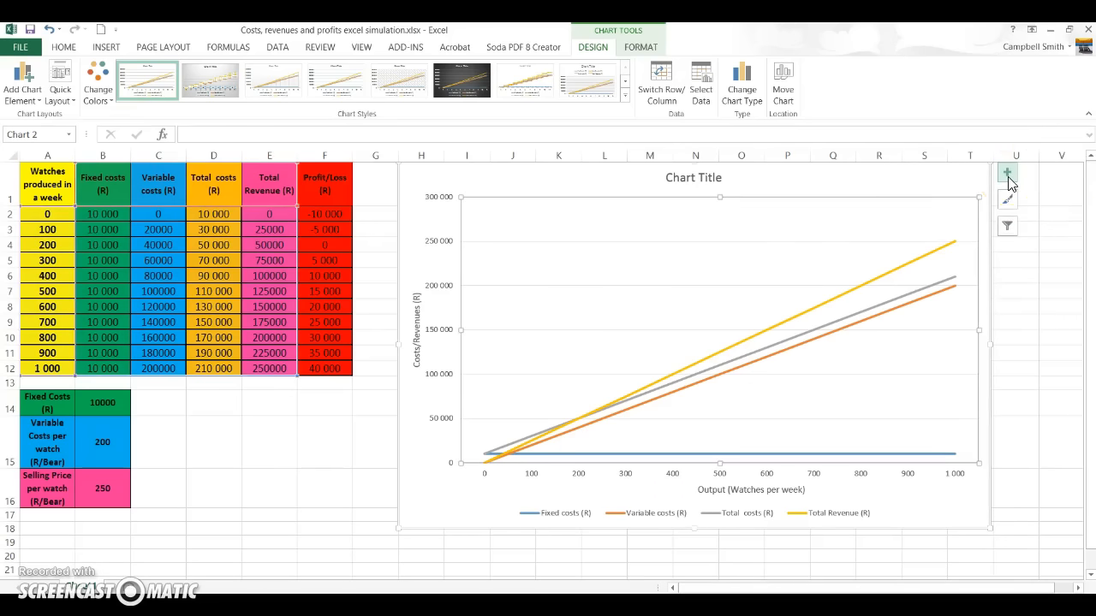
left_click(1008, 202)
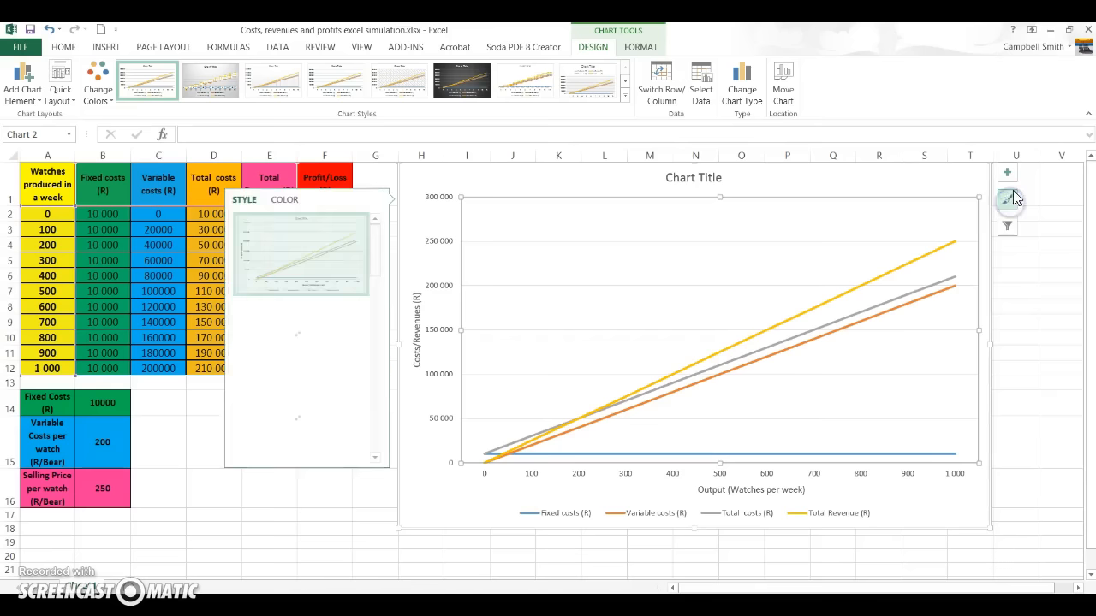
left_click_drag(375, 257, 379, 311)
left_click(288, 343)
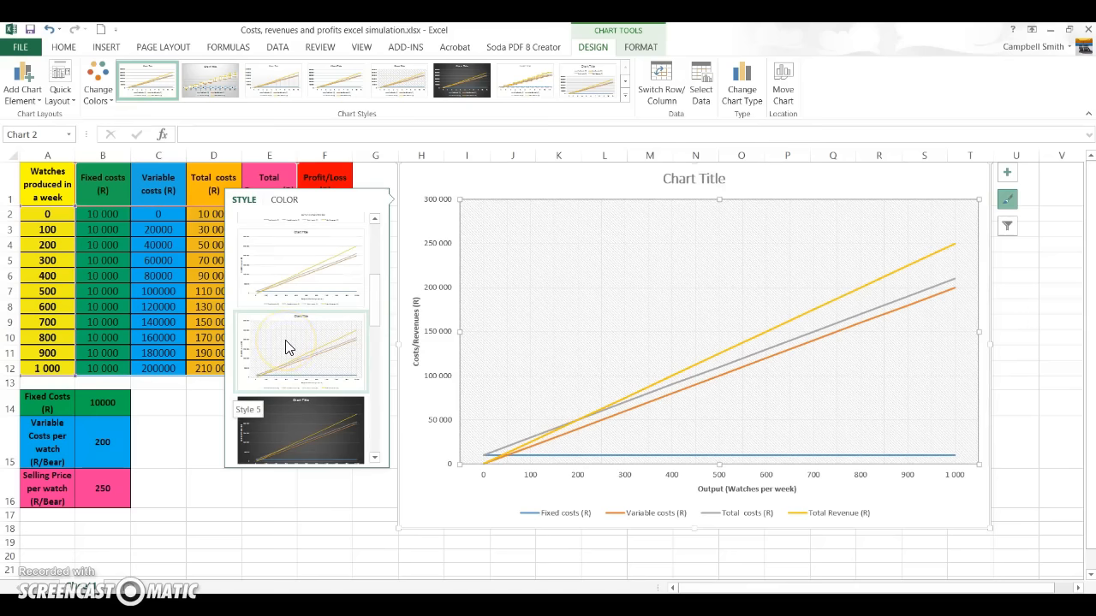
left_click(288, 346)
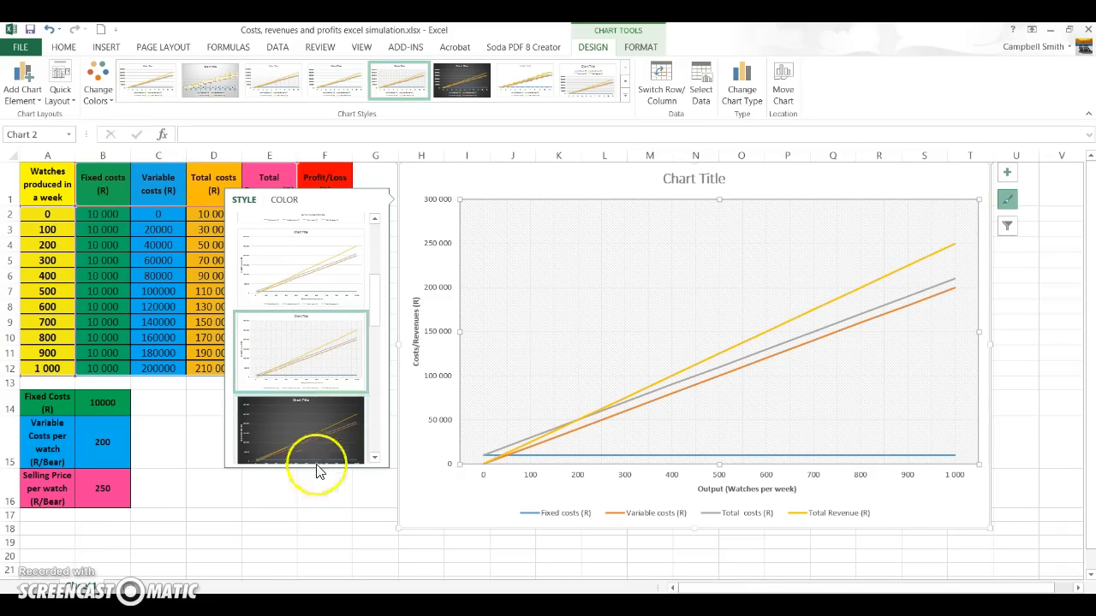
left_click(367, 488)
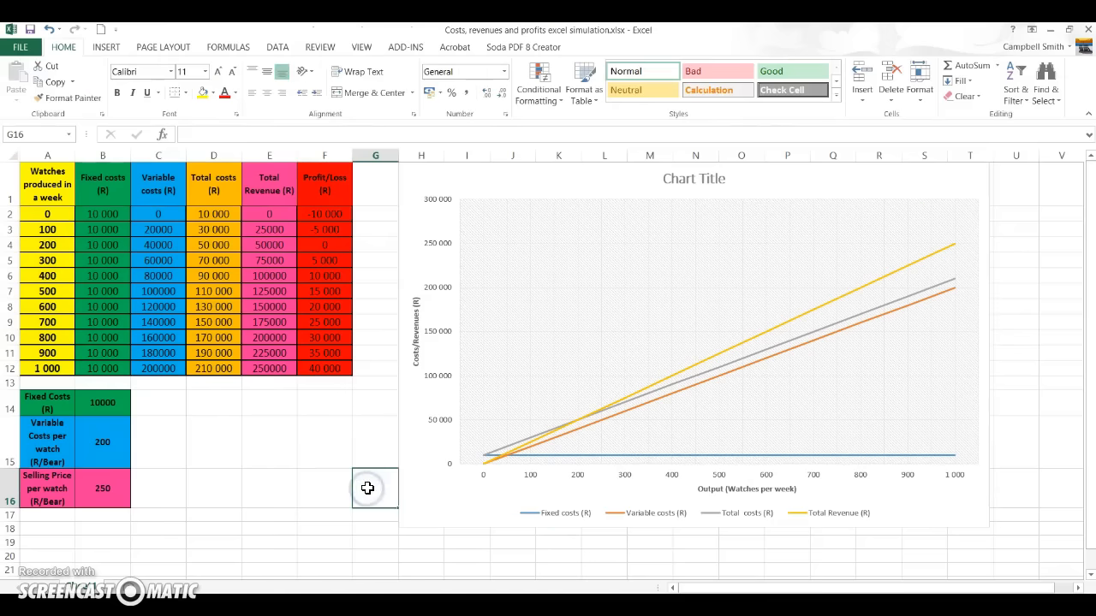
left_click(363, 489)
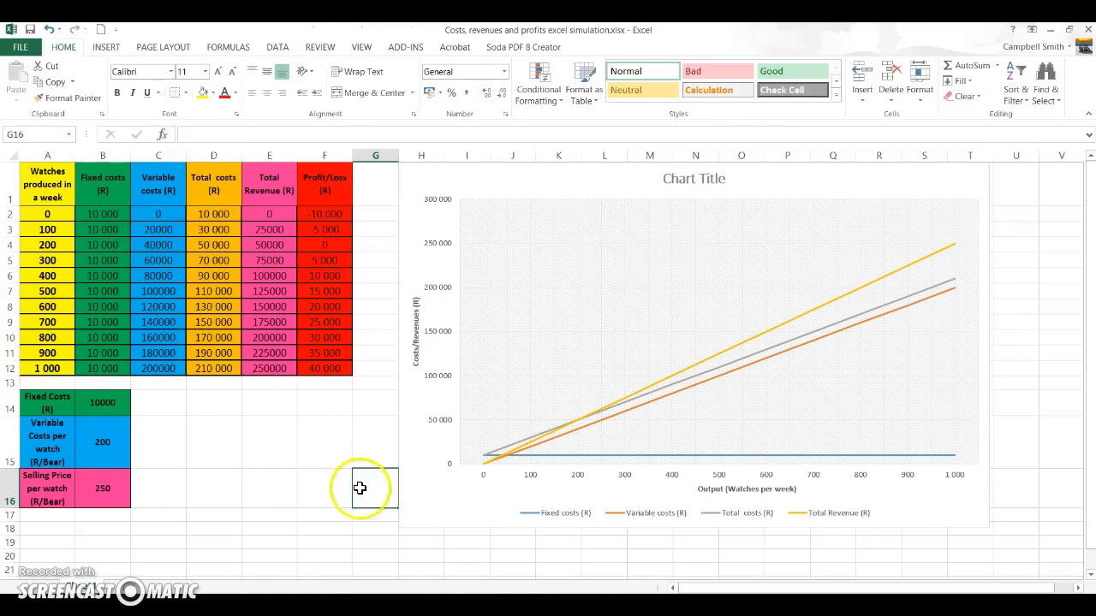